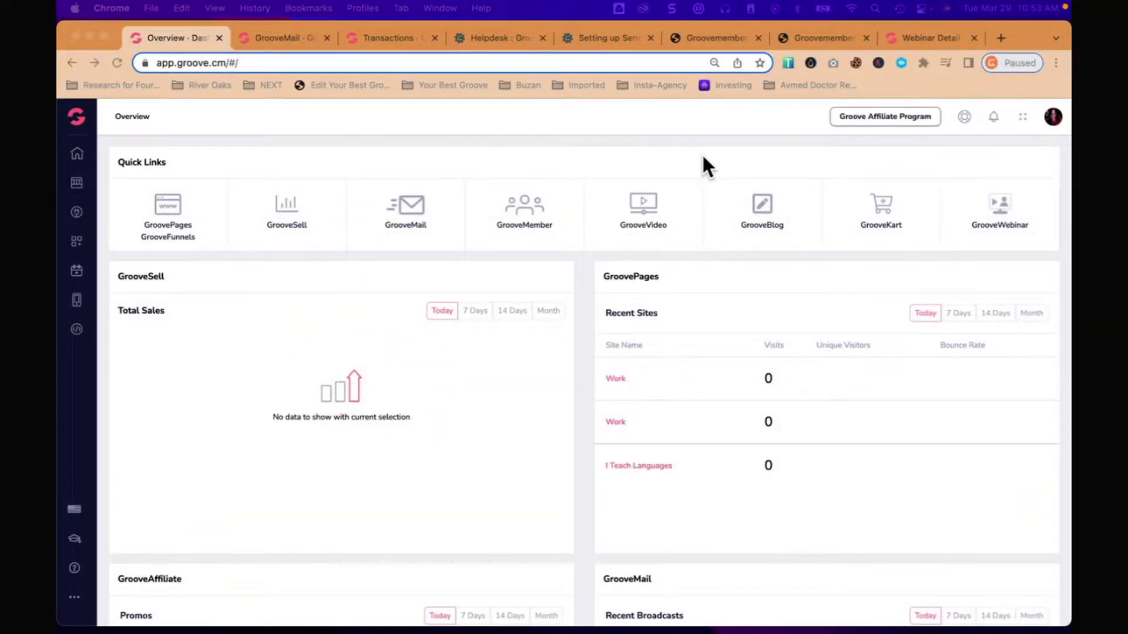
{"action": "left_click", "coordinate": [932, 37]}
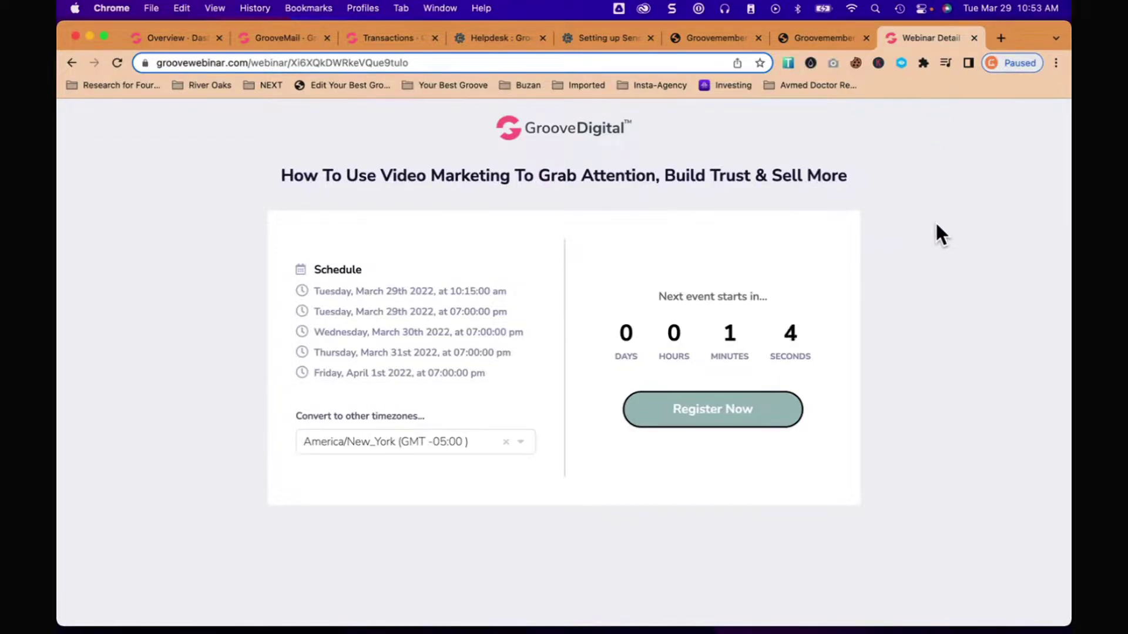
{"action": "left_click", "coordinate": [512, 63]}
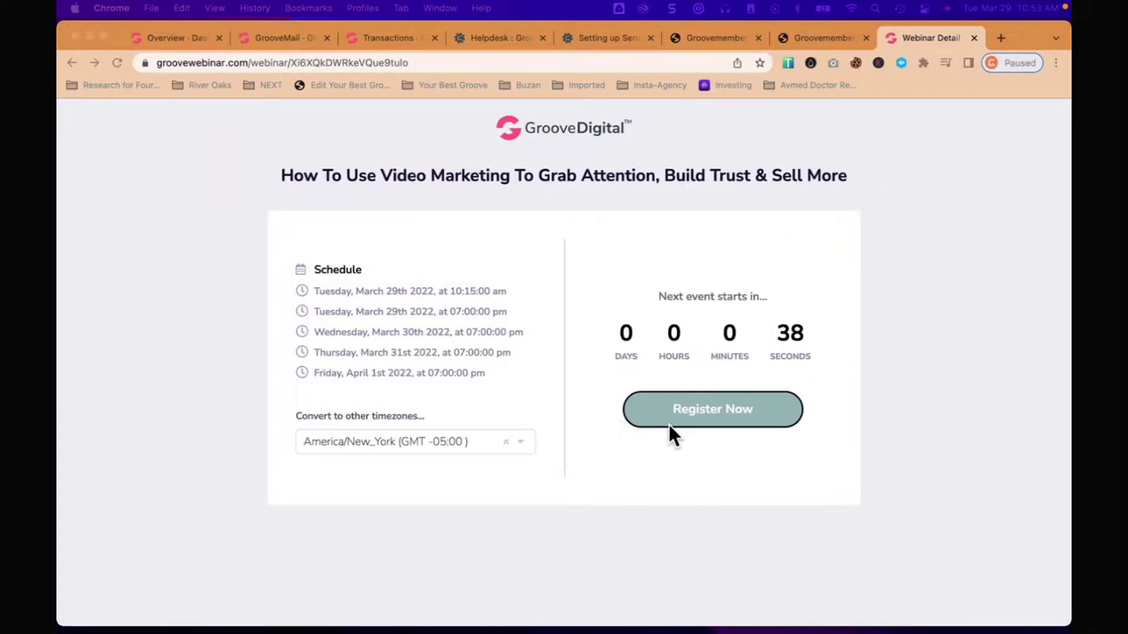
Step: Open the registration form and choose the Tuesday, 29 March 2022, 11:00 am session
{"action": "left_click", "coordinate": [686, 410]}
{"action": "left_click", "coordinate": [701, 414]}
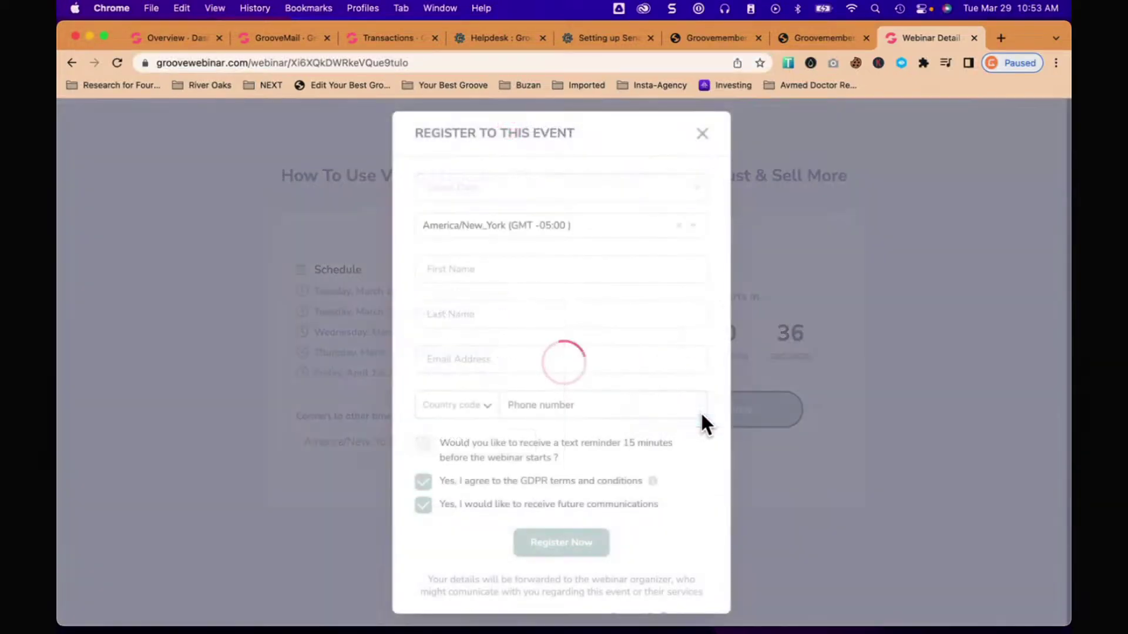
{"action": "left_click", "coordinate": [536, 191]}
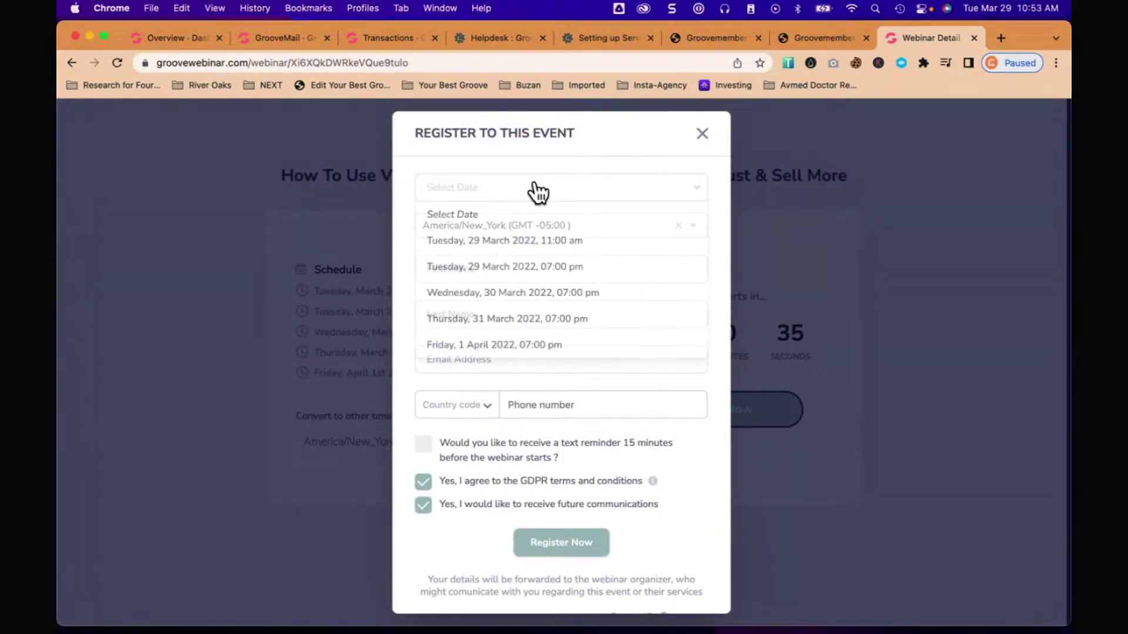
{"action": "left_click", "coordinate": [513, 236]}
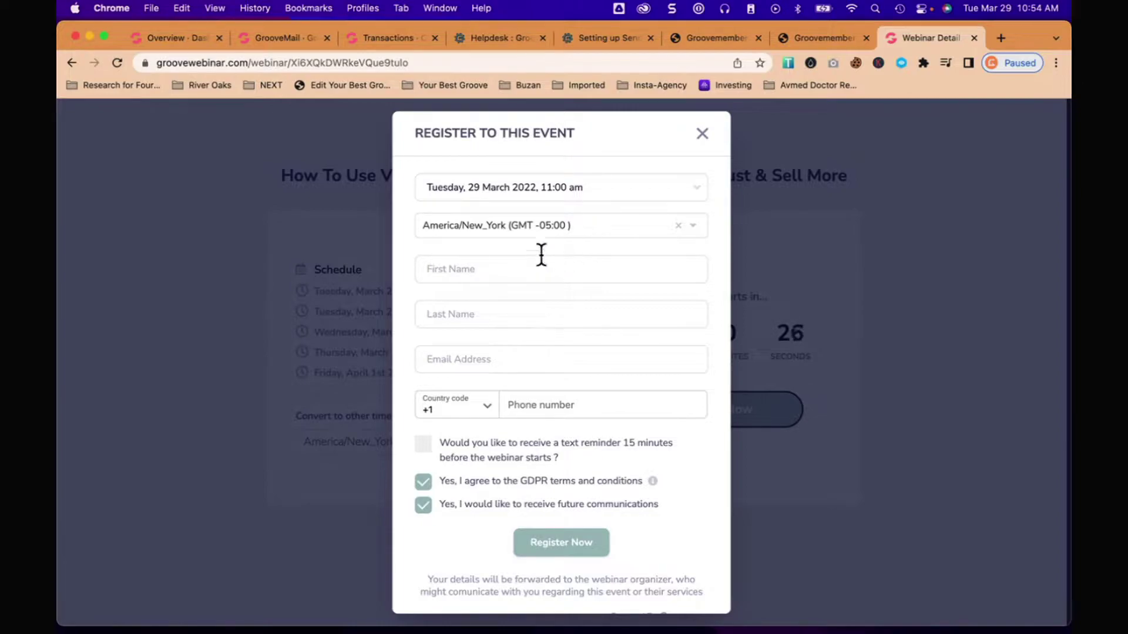
Step: Enter the attendee's first name, last name and e-mail address, then submit the registration
{"action": "left_click", "coordinate": [529, 267]}
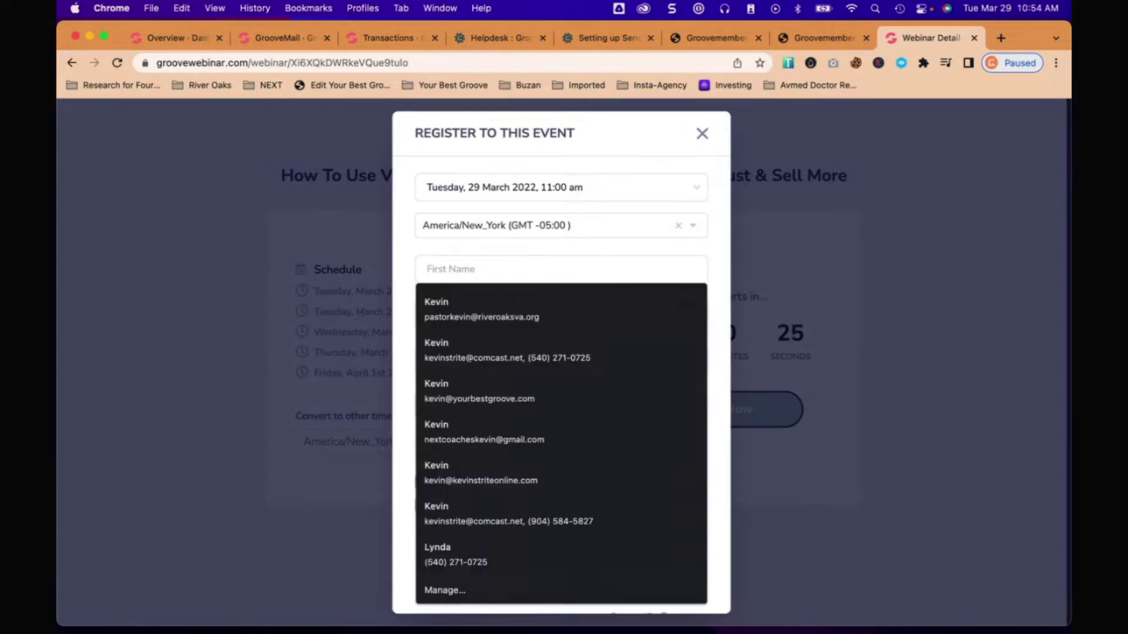
{"action": "key", "text": "Tab"}
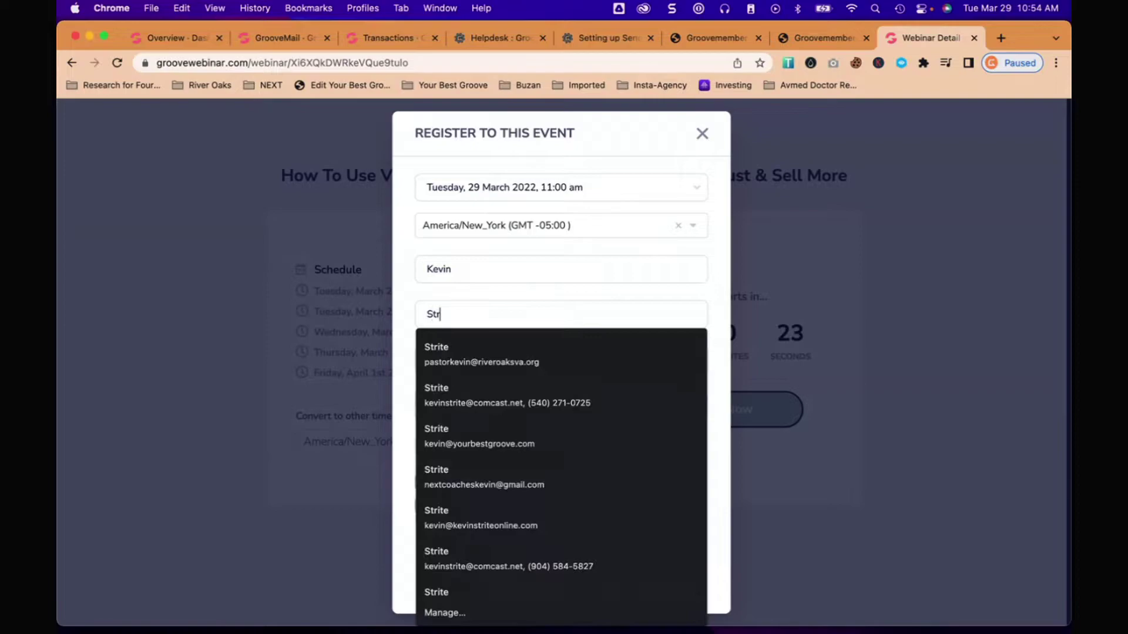
{"action": "key", "text": "Tab"}
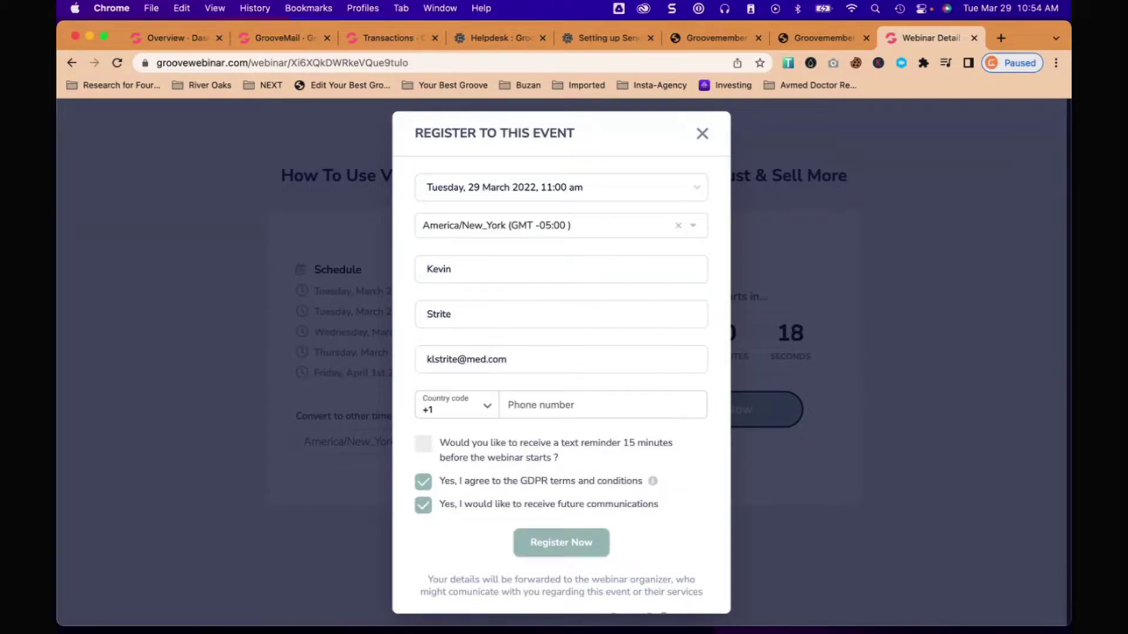
{"action": "left_click", "coordinate": [562, 542]}
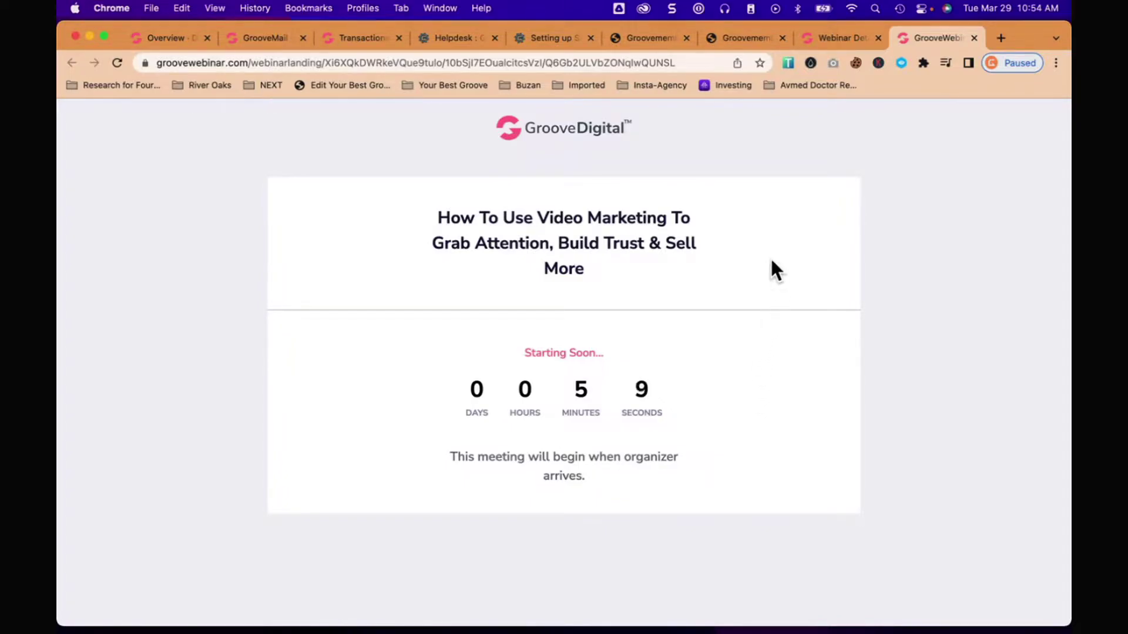
Step: Open GrooveWebinar's My Webinars list and check the first webinar's 11 registrants
{"action": "left_click", "coordinate": [834, 38]}
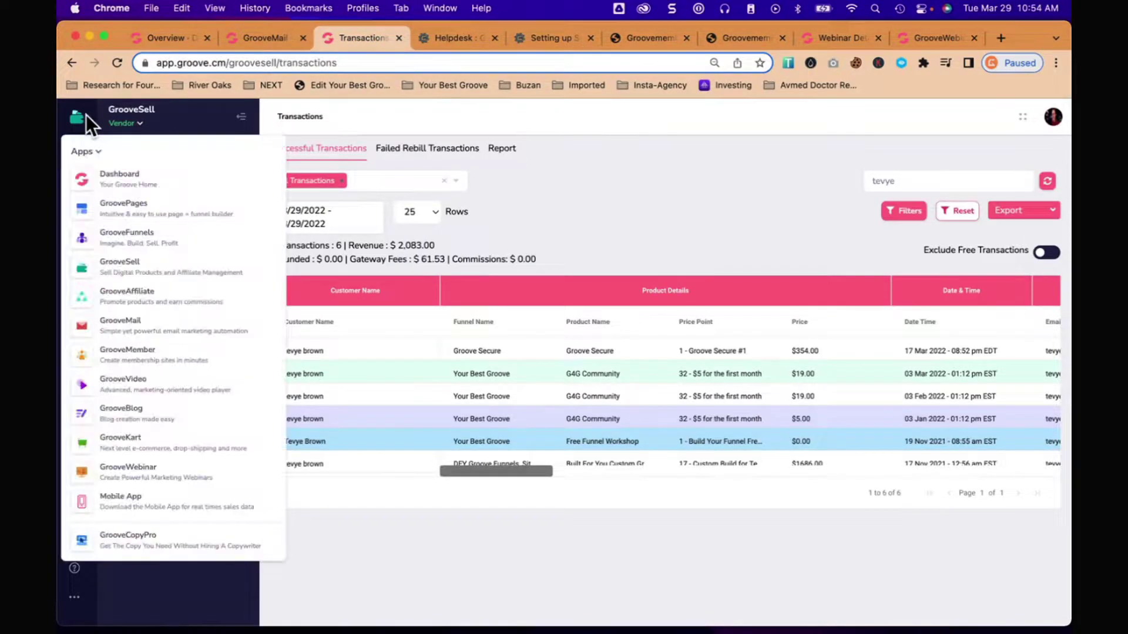
{"action": "left_click", "coordinate": [119, 482]}
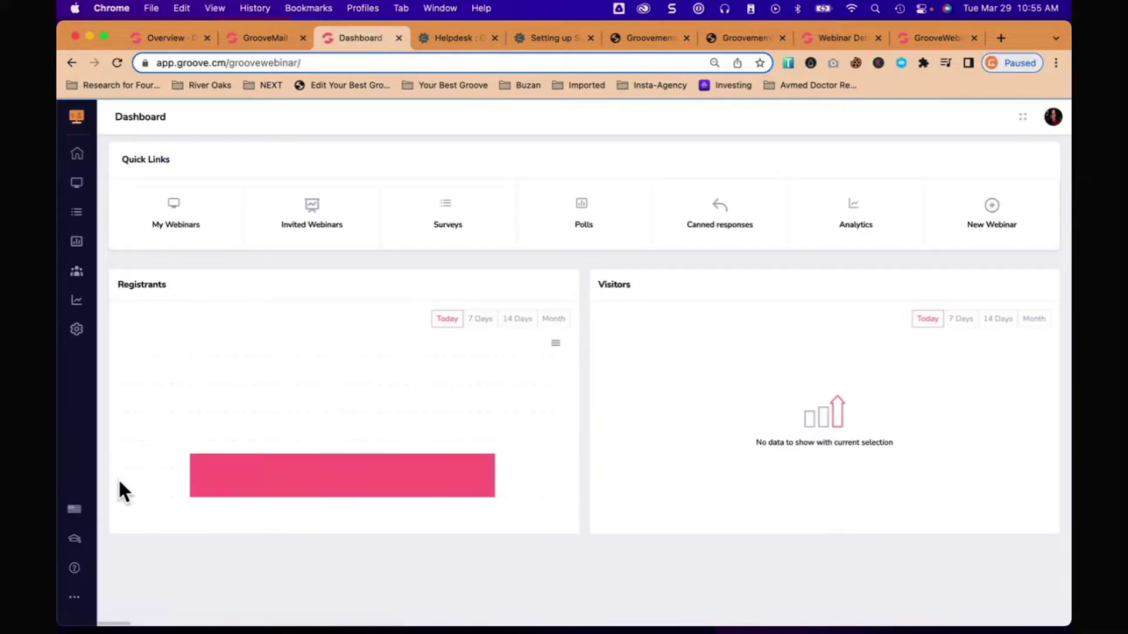
{"action": "left_click", "coordinate": [166, 213]}
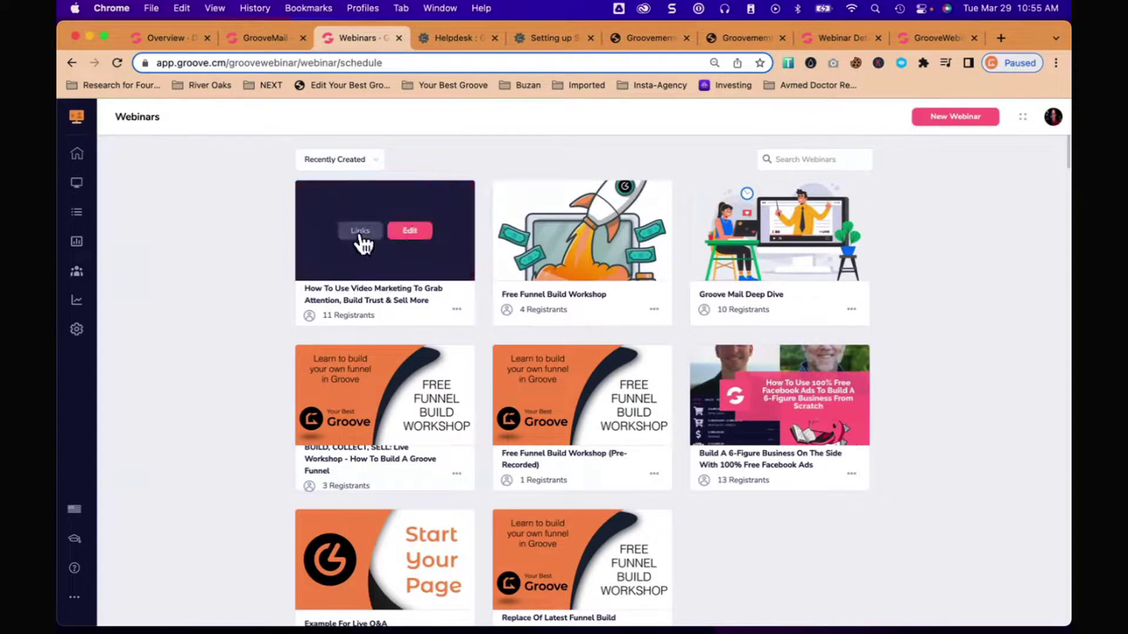
{"action": "mouse_move", "coordinate": [391, 222]}
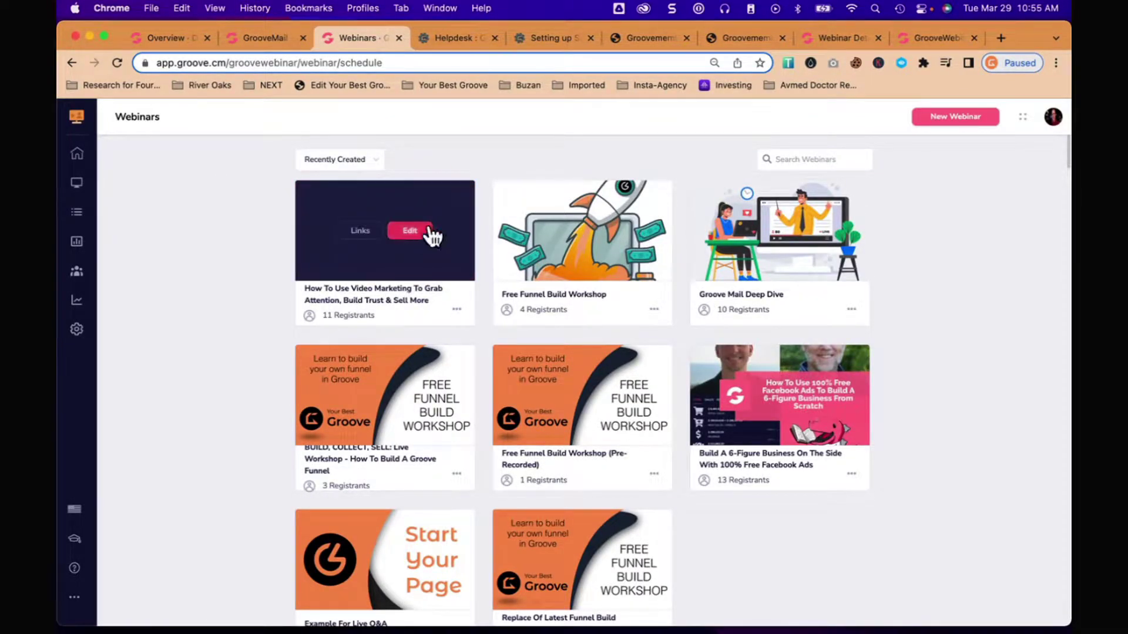
{"action": "left_click_drag", "start_coordinate": [322, 316], "coordinate": [374, 320]}
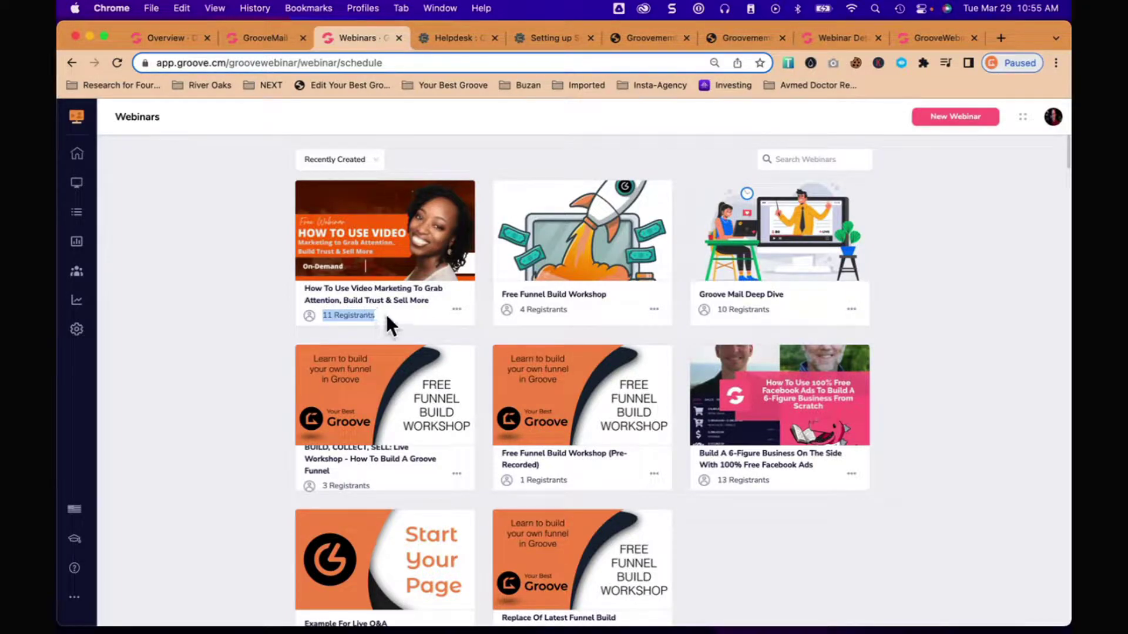
{"action": "left_click", "coordinate": [386, 312]}
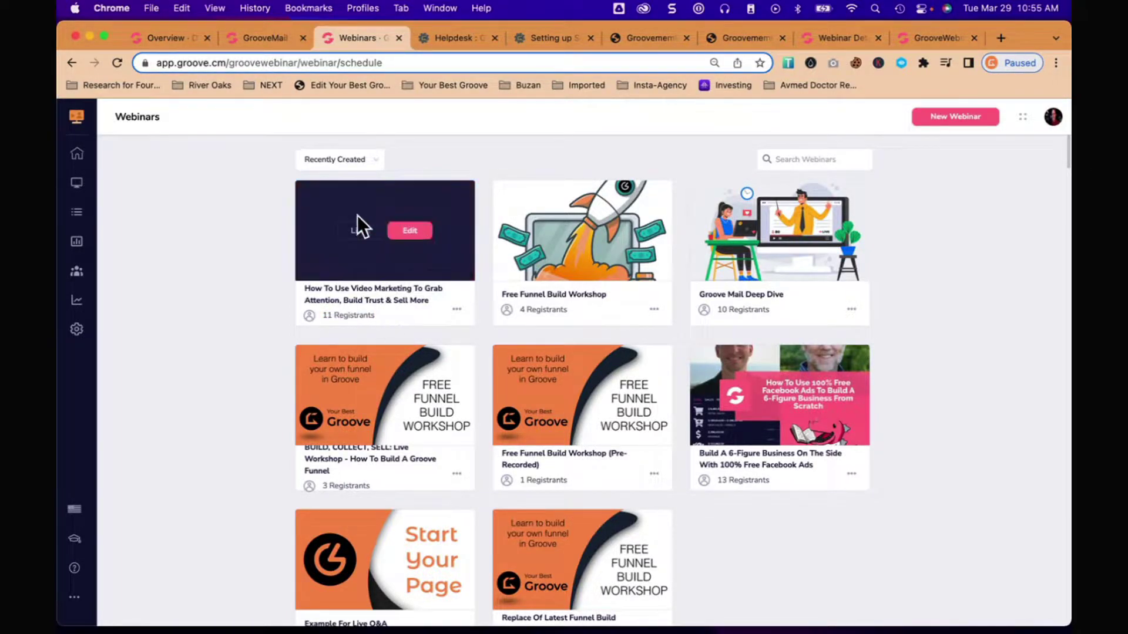
Step: Edit the video-marketing webinar, keeping Automated type and existing details, through to Add a video
{"action": "mouse_move", "coordinate": [397, 251]}
{"action": "left_click", "coordinate": [408, 230]}
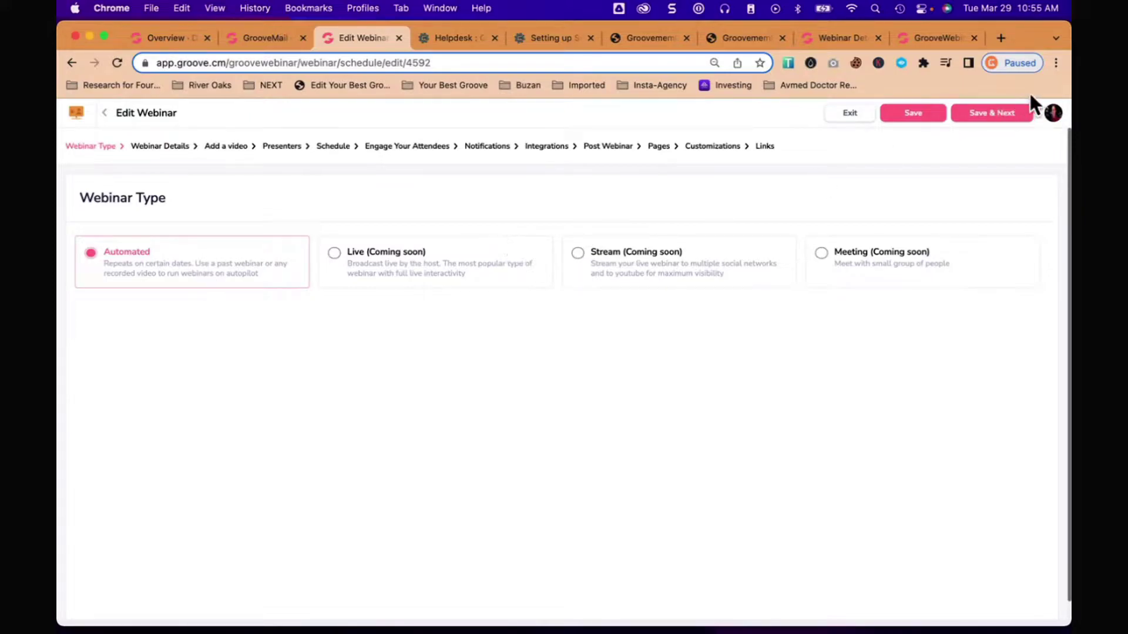
{"action": "left_click", "coordinate": [1001, 116]}
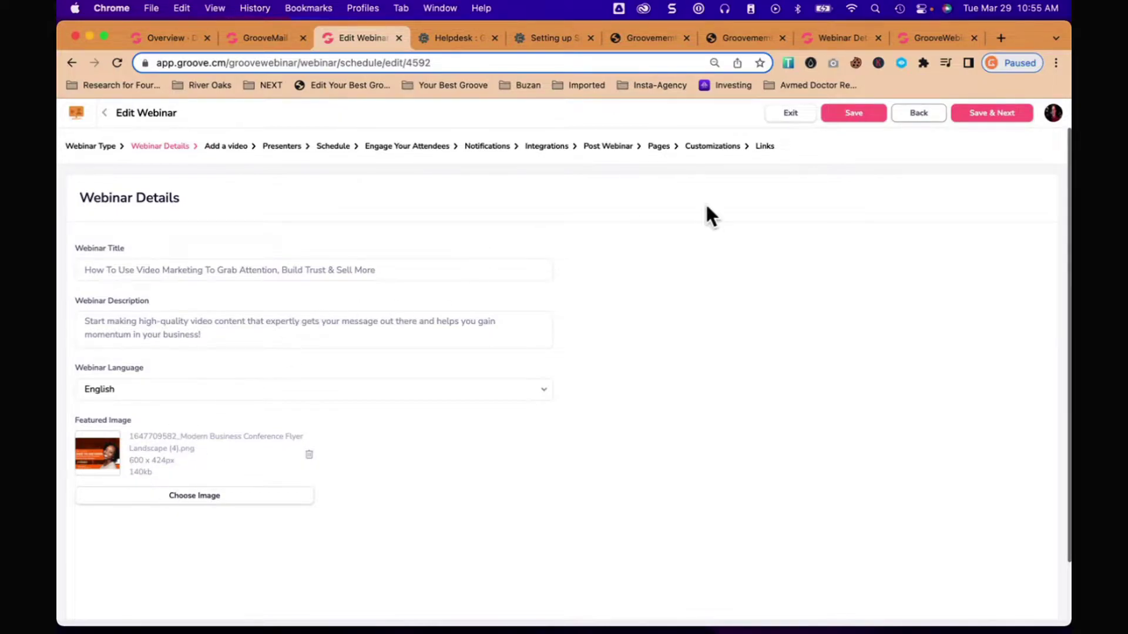
{"action": "left_click", "coordinate": [998, 116]}
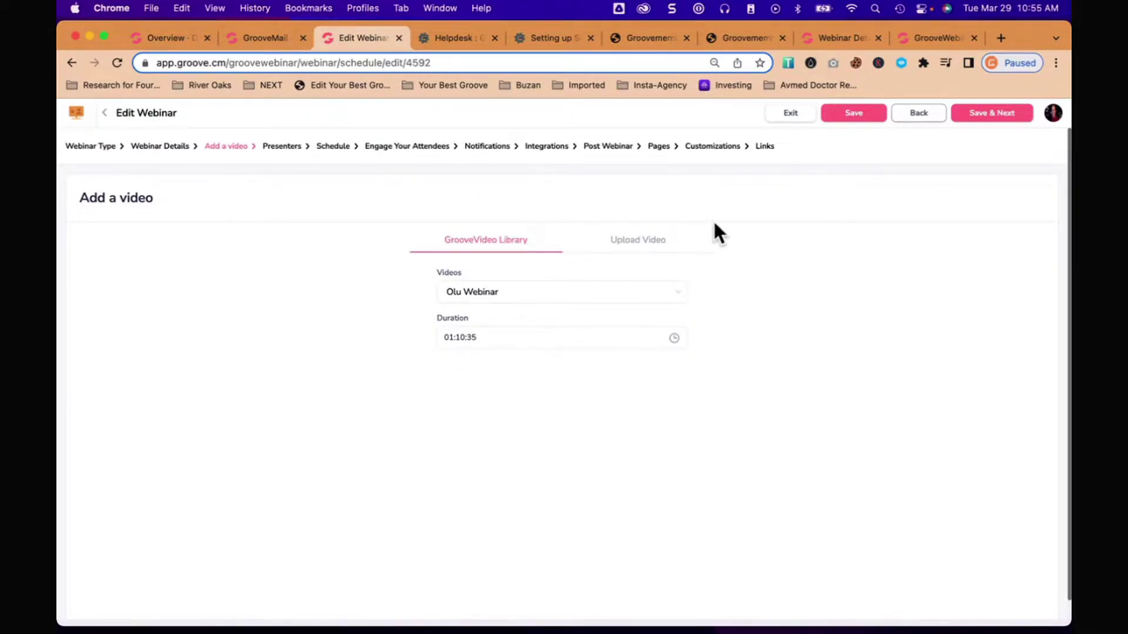
Step: Keep the Olu Webinar video and reach Presenters without selecting any presenter
{"action": "left_click", "coordinate": [996, 114]}
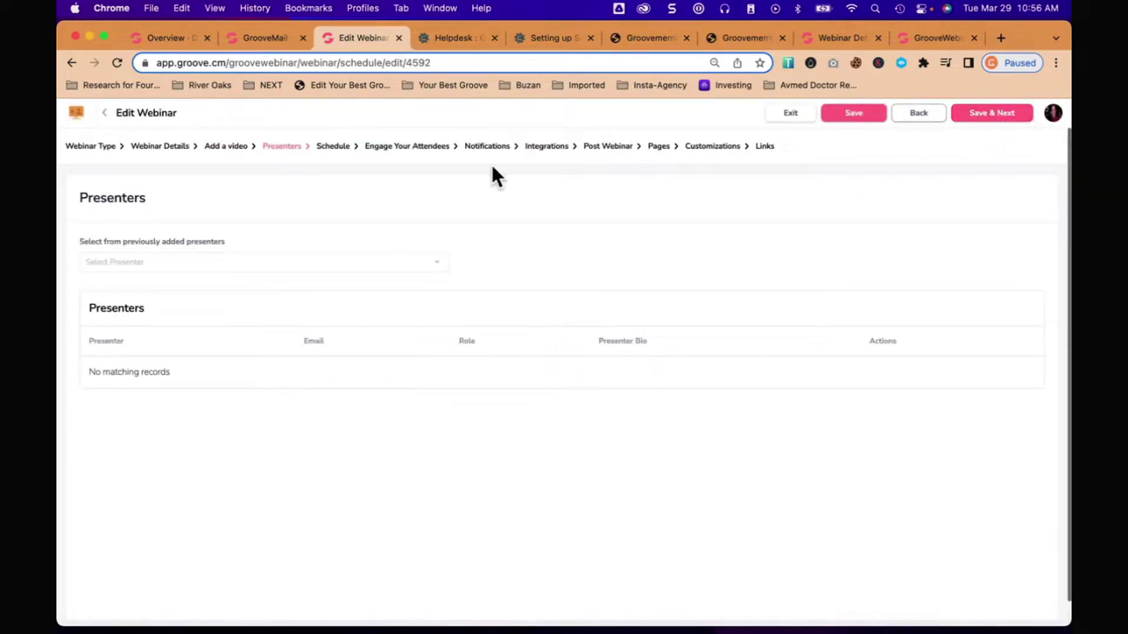
{"action": "left_click", "coordinate": [227, 265]}
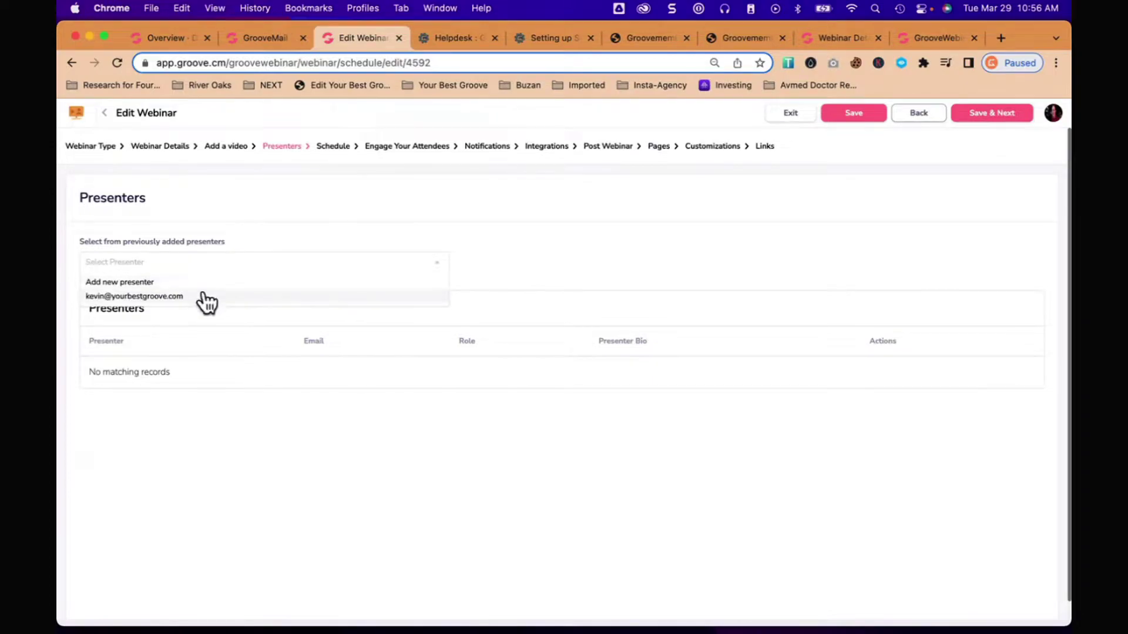
{"action": "left_click", "coordinate": [253, 234]}
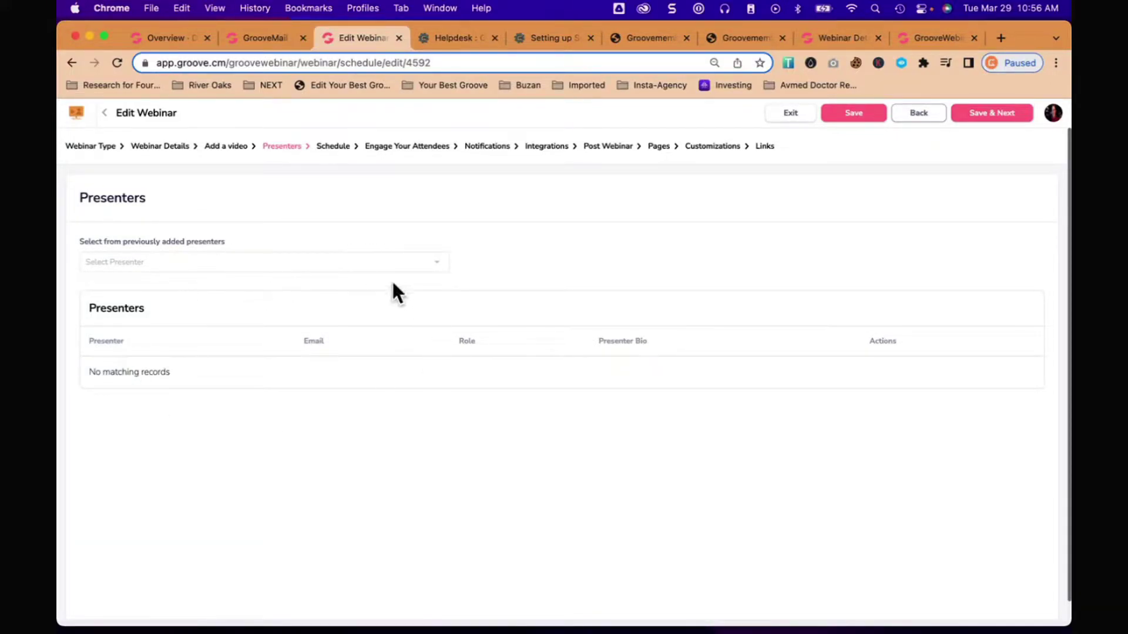
Step: Save presenters and review the schedule settings, including the Enable Just-In-Time Option
{"action": "left_click", "coordinate": [992, 115]}
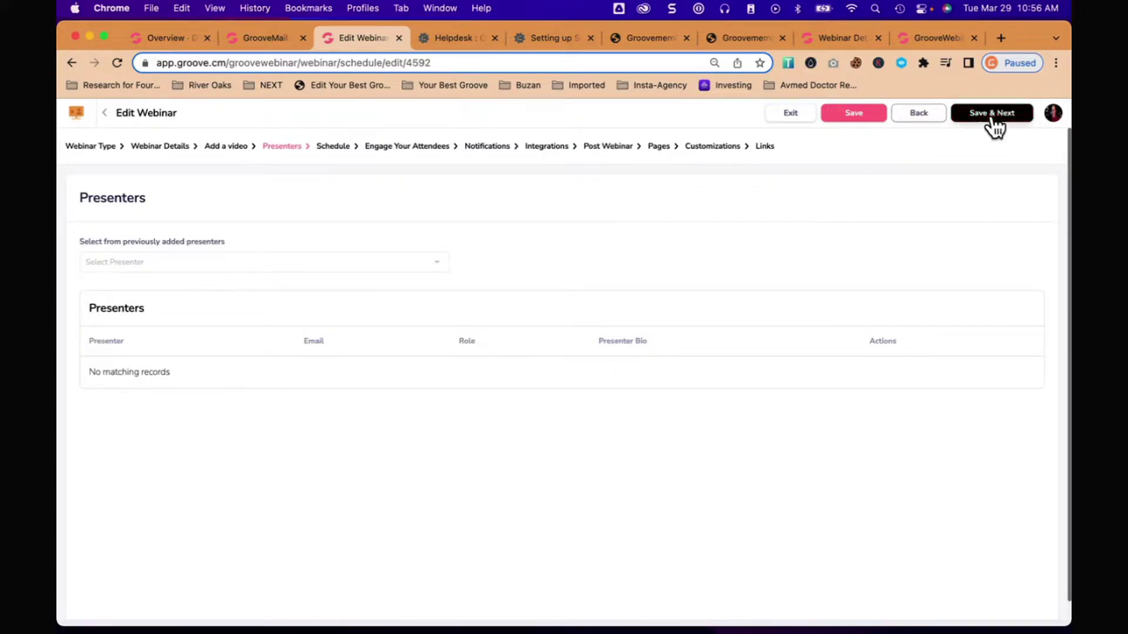
{"action": "scroll", "coordinate": [630, 352], "scroll_direction": "down", "scroll_amount": 3}
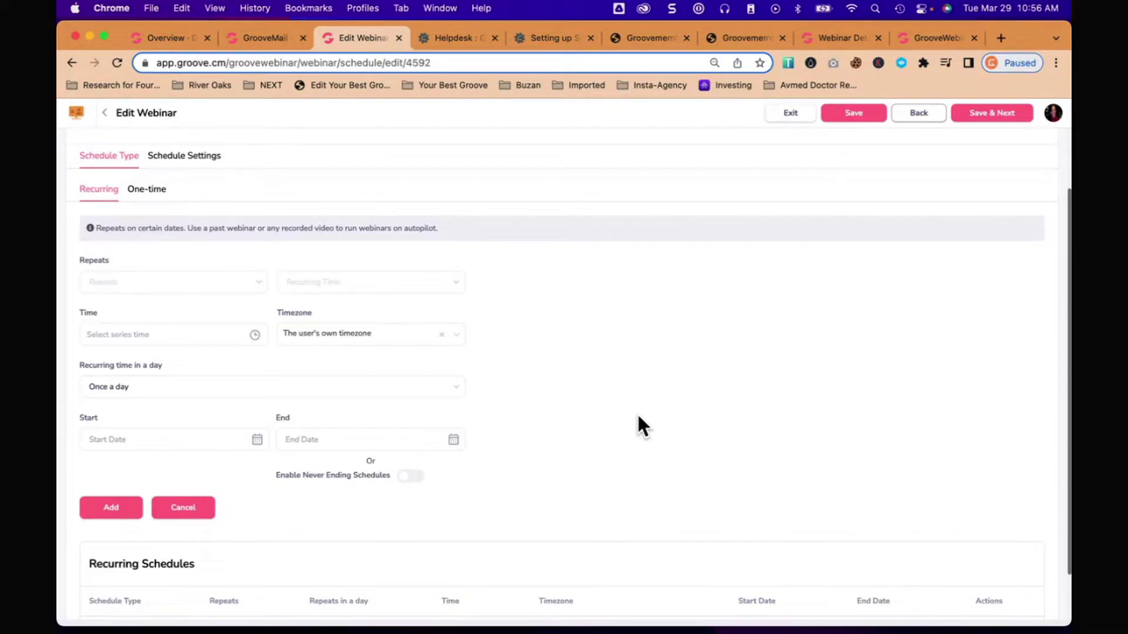
{"action": "scroll", "coordinate": [638, 416], "scroll_direction": "down", "scroll_amount": 2}
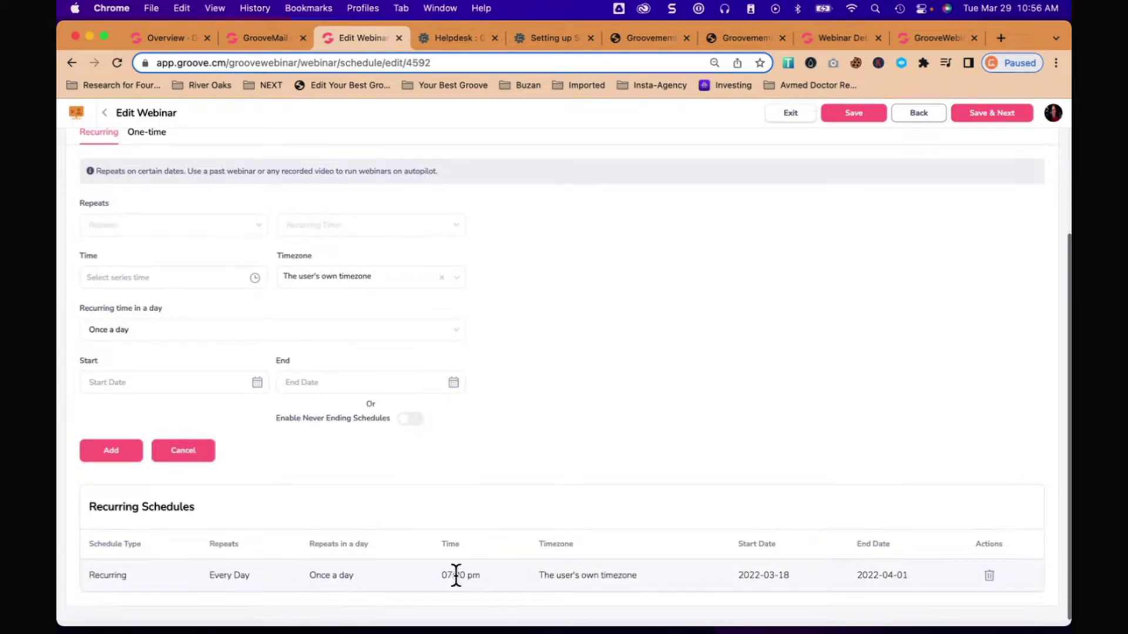
{"action": "scroll", "coordinate": [563, 423], "scroll_direction": "up", "scroll_amount": 3}
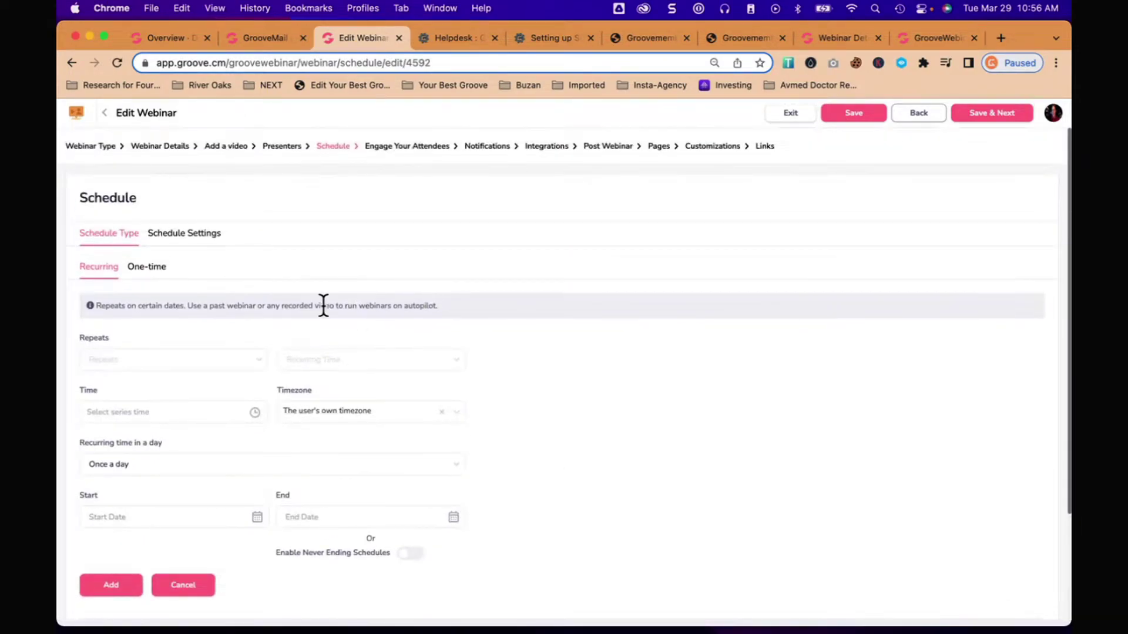
{"action": "left_click", "coordinate": [185, 242]}
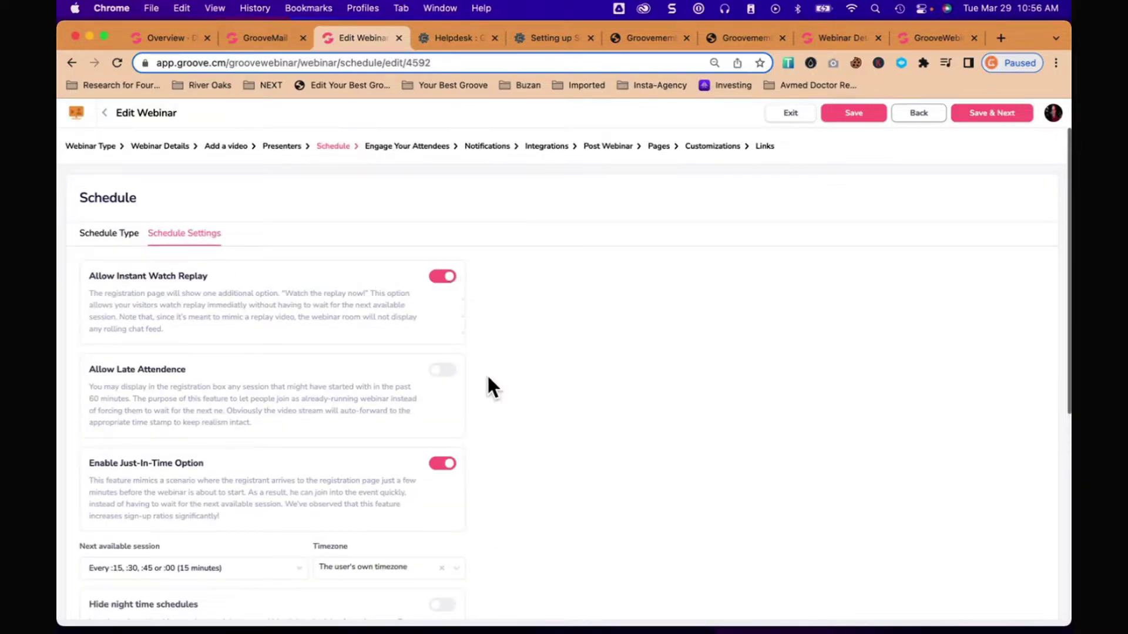
{"action": "scroll", "coordinate": [489, 381], "scroll_direction": "down", "scroll_amount": 1}
{"action": "left_click_drag", "start_coordinate": [90, 429], "coordinate": [170, 436]}
{"action": "left_click", "coordinate": [226, 435]}
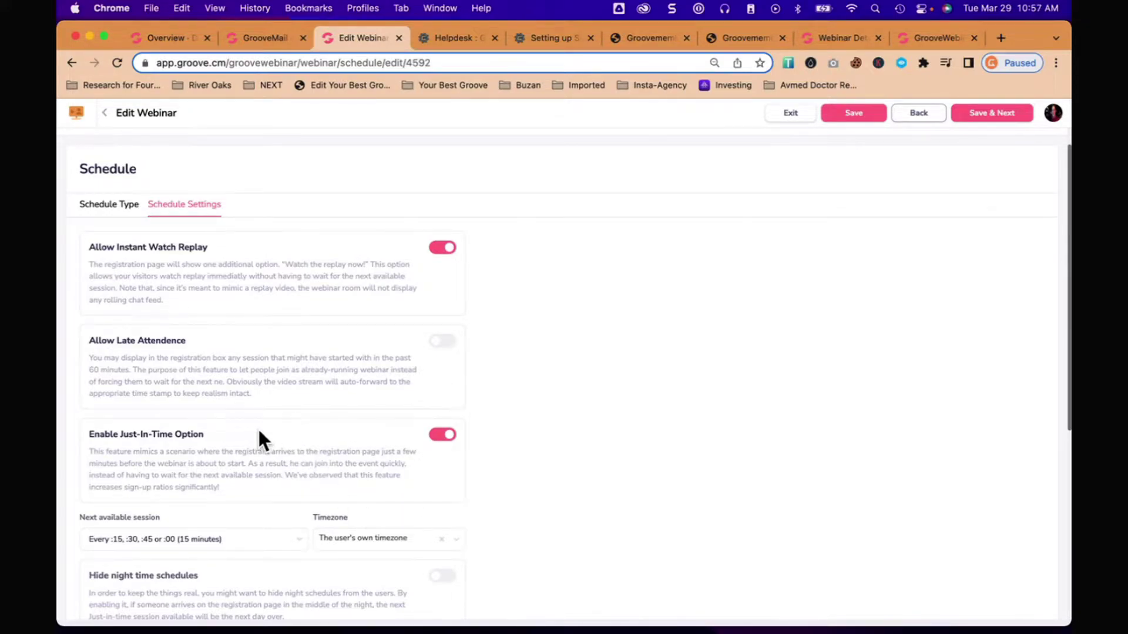
Step: Check the countdown landing page, then return to the editor's schedule settings
{"action": "scroll", "coordinate": [582, 388], "scroll_direction": "up", "scroll_amount": 1}
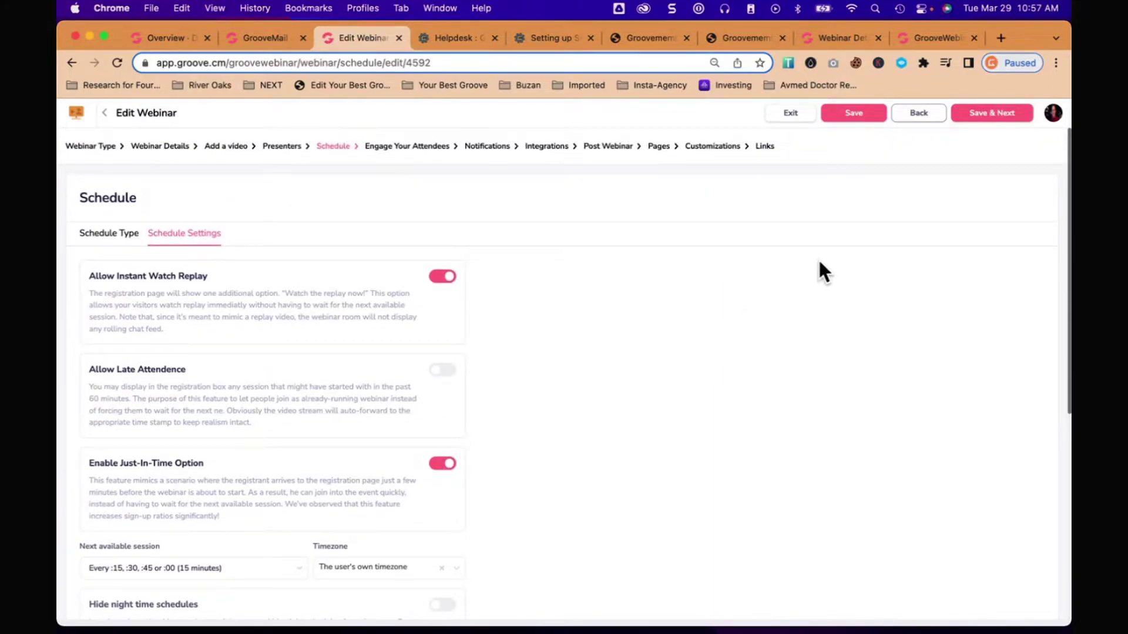
{"action": "left_click", "coordinate": [939, 38]}
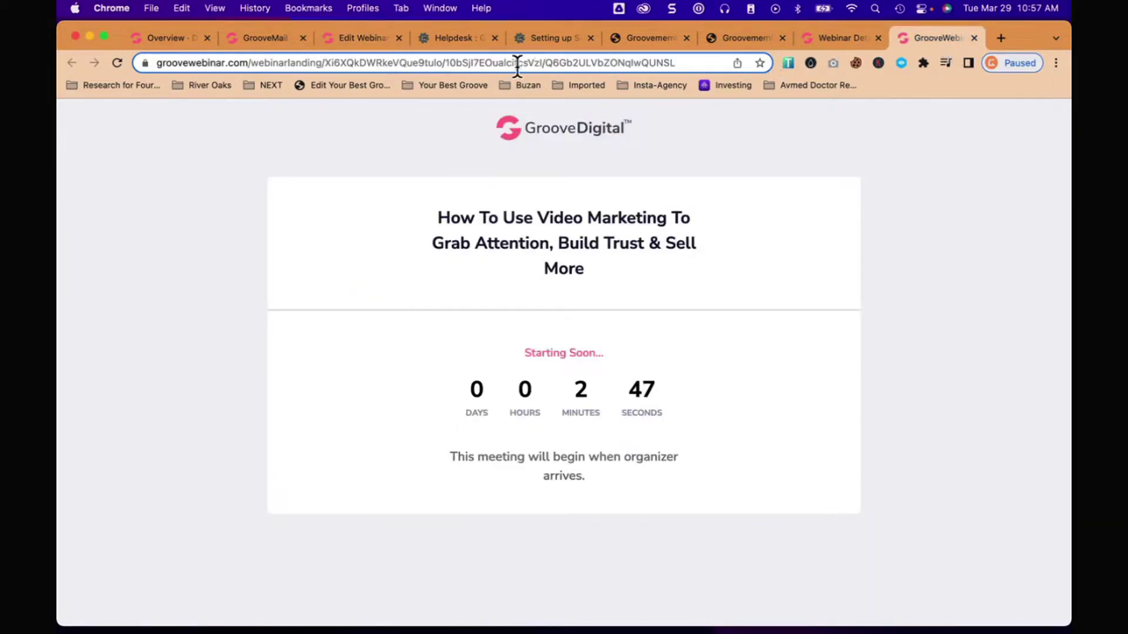
{"action": "left_click", "coordinate": [364, 38]}
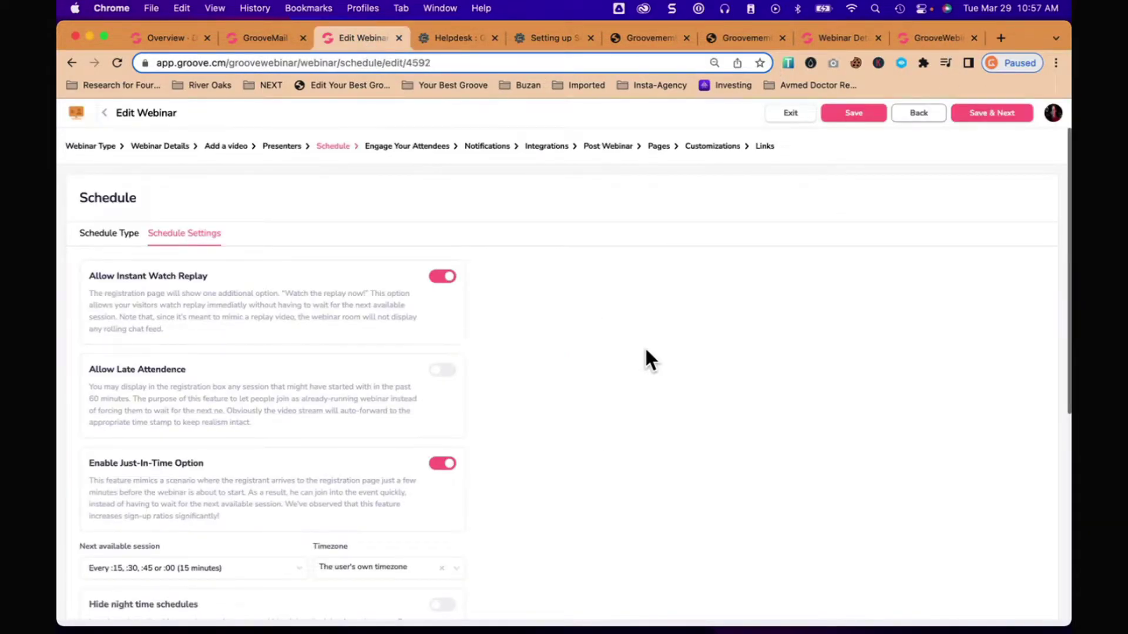
Step: Save the schedule, review Polls and Live Chat, and leave simulated Live Chat switched off
{"action": "left_click", "coordinate": [996, 113]}
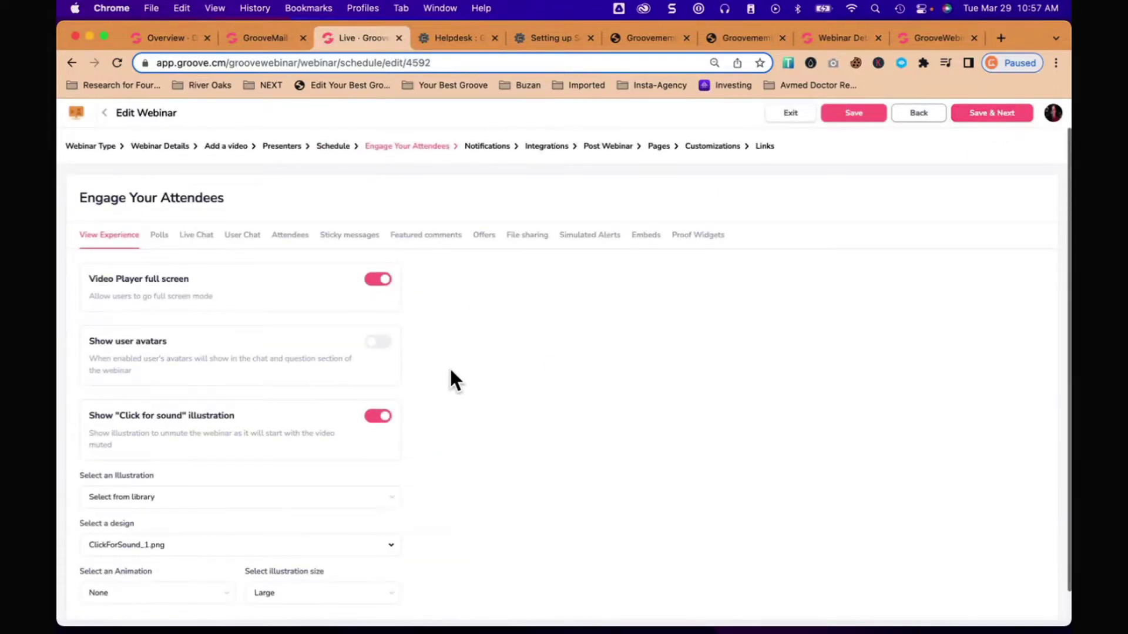
{"action": "scroll", "coordinate": [450, 370], "scroll_direction": "down", "scroll_amount": 1}
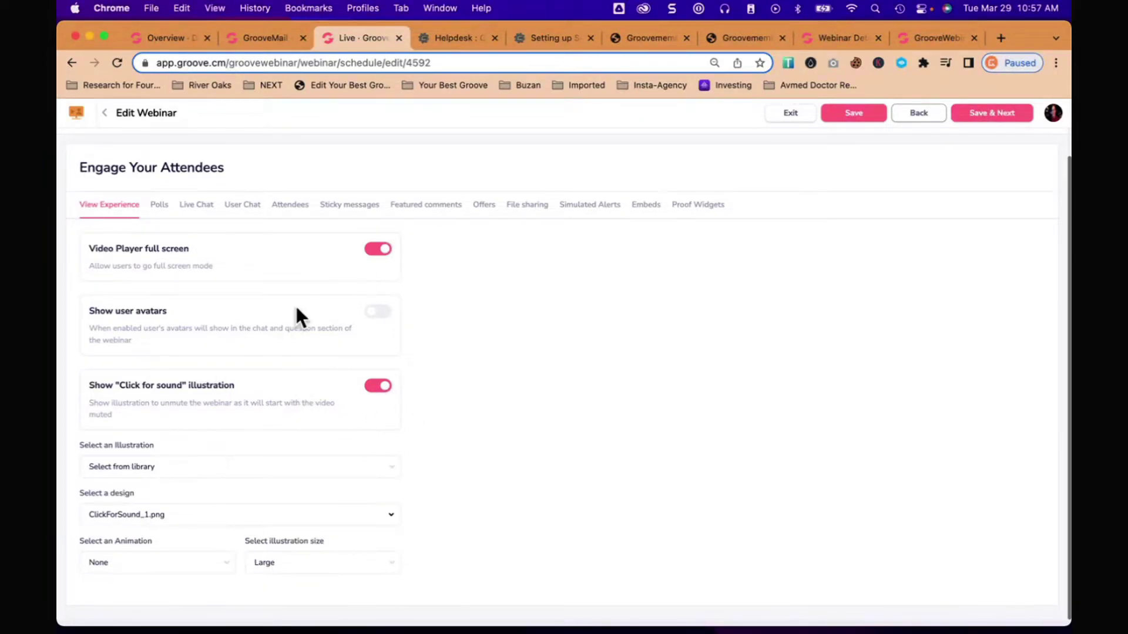
{"action": "scroll", "coordinate": [499, 289], "scroll_direction": "up", "scroll_amount": 1}
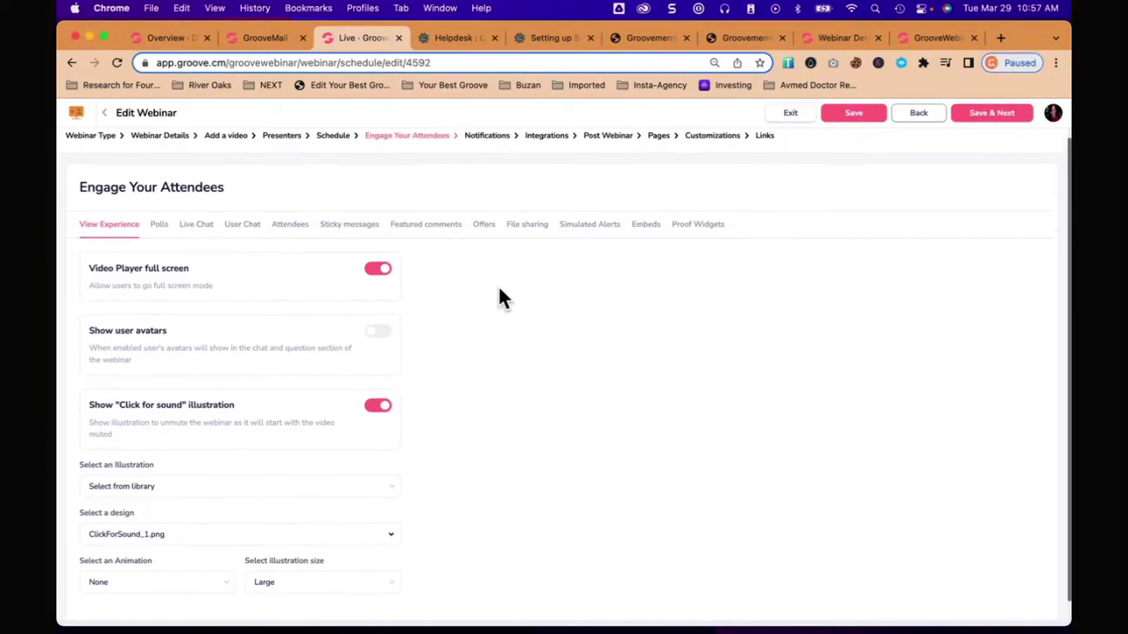
{"action": "left_click", "coordinate": [158, 235]}
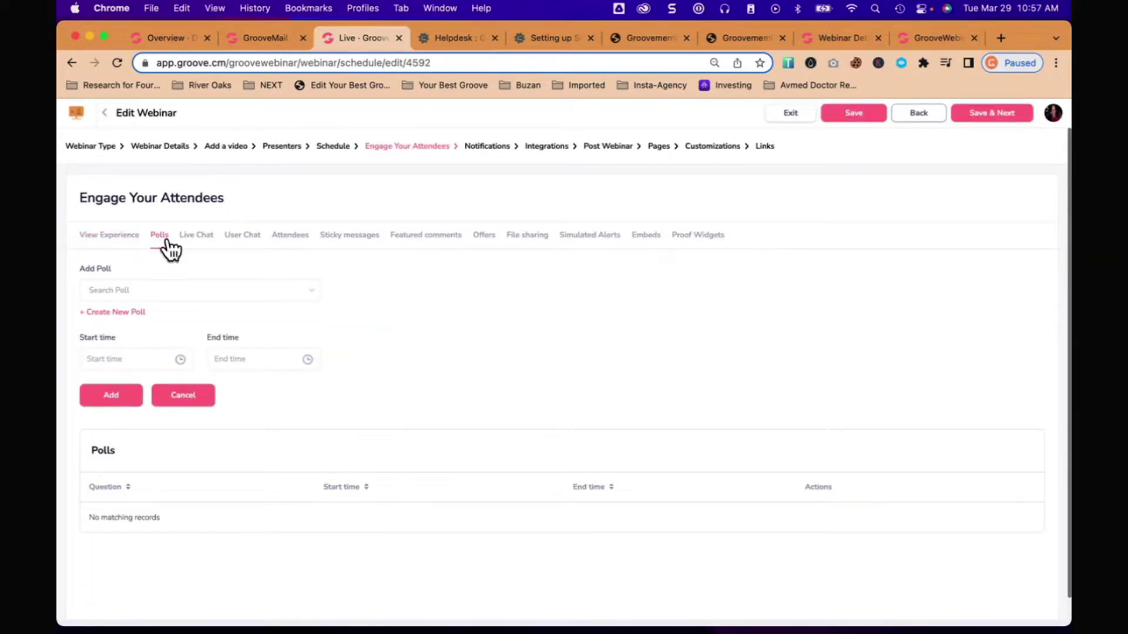
{"action": "left_click", "coordinate": [196, 236]}
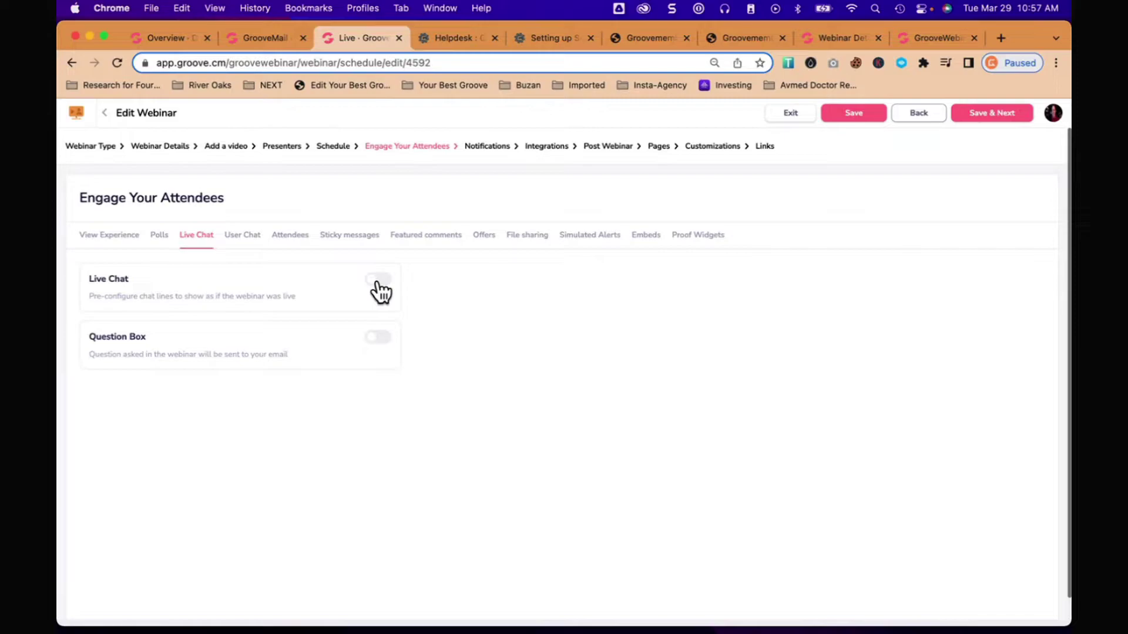
{"action": "left_click", "coordinate": [379, 280]}
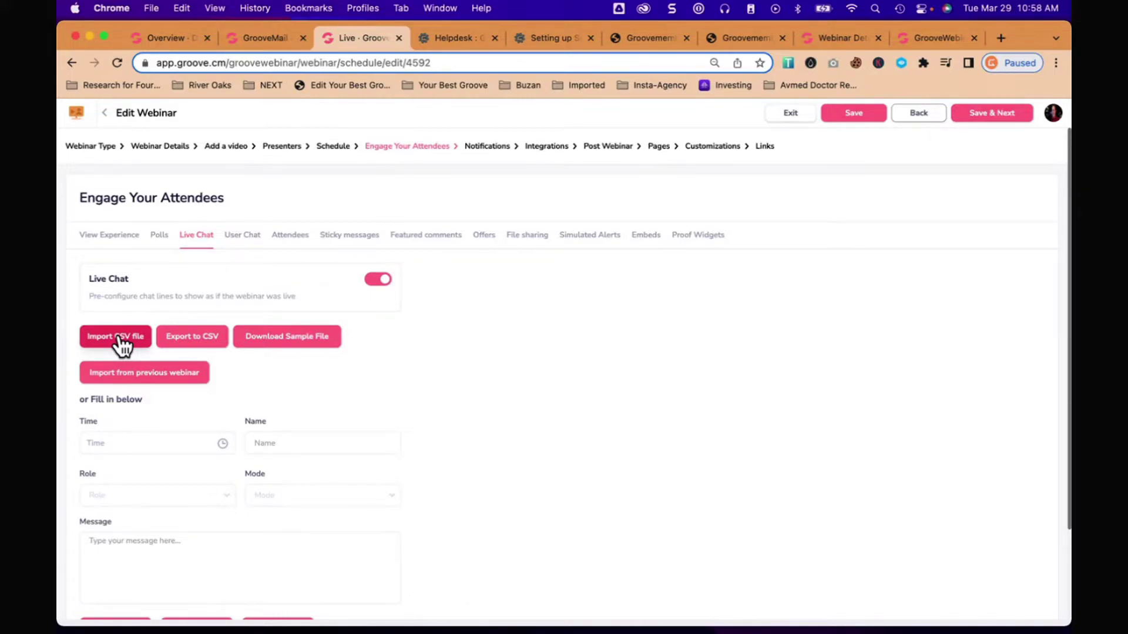
{"action": "left_click", "coordinate": [379, 281]}
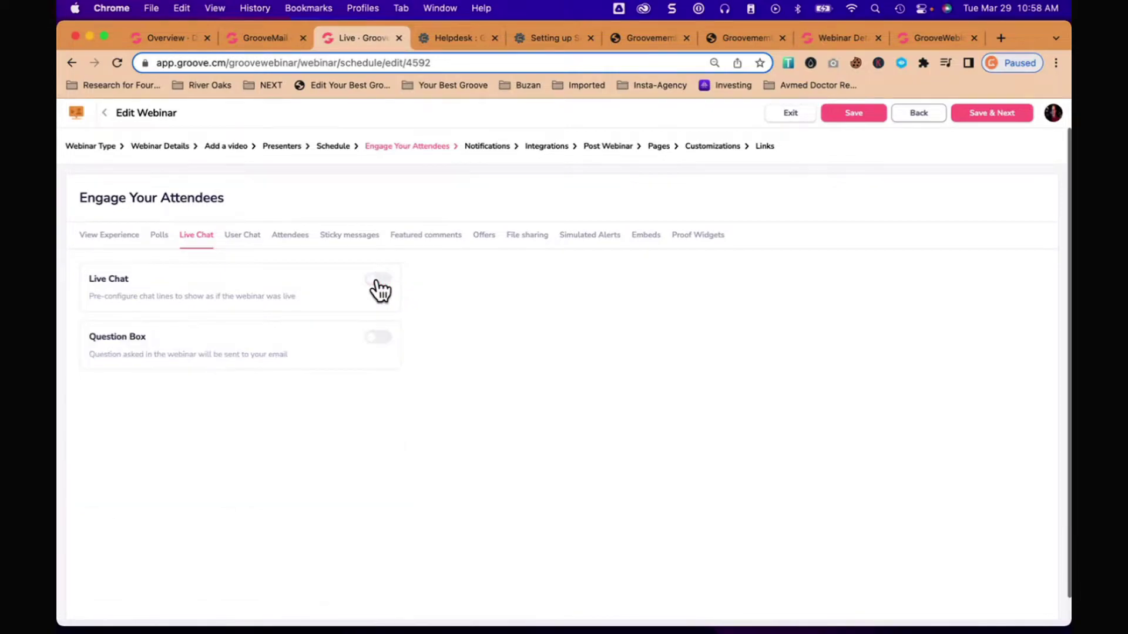
Step: Accept all four user chat messages (00:00:56, 00:01:35, 00:04:52 and the last one)
{"action": "left_click", "coordinate": [241, 235]}
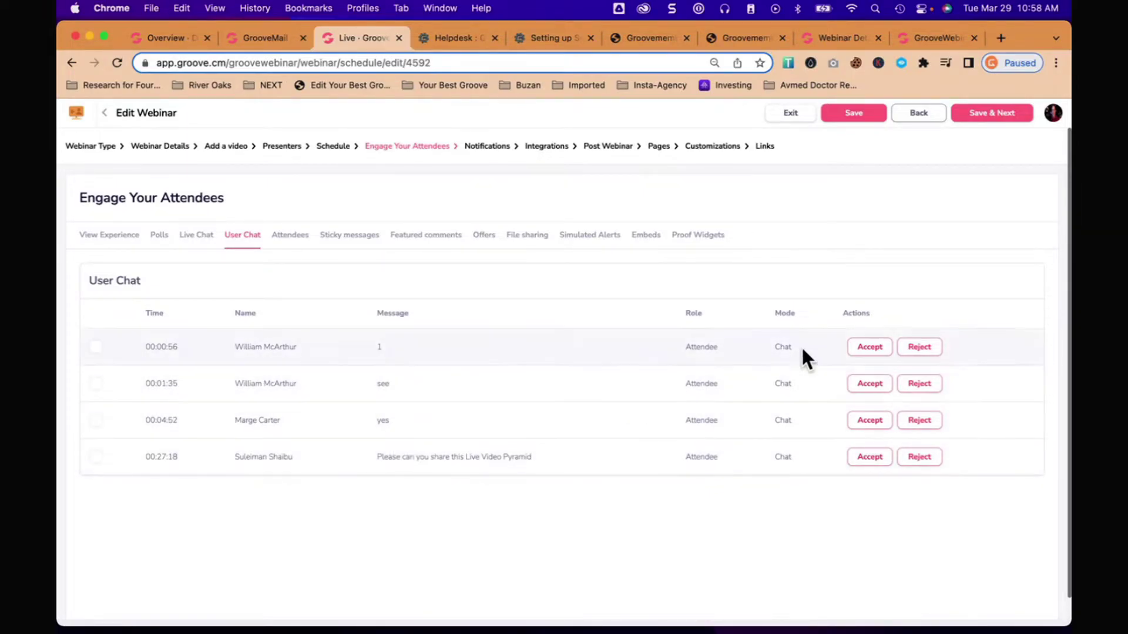
{"action": "left_click", "coordinate": [868, 348]}
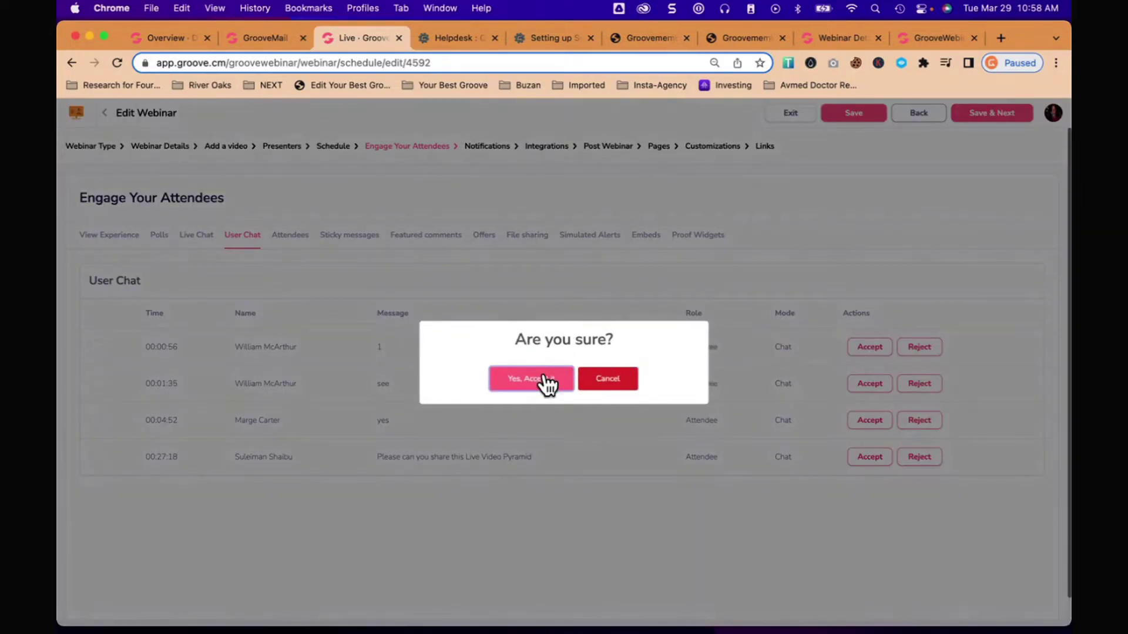
{"action": "left_click", "coordinate": [542, 379]}
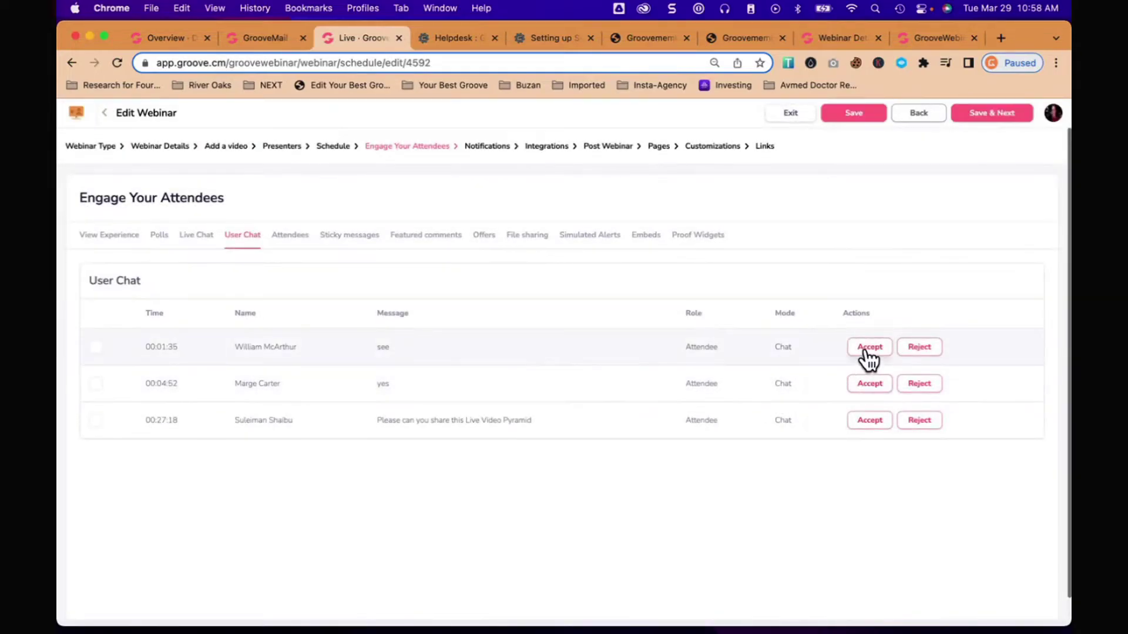
{"action": "left_click", "coordinate": [866, 347]}
{"action": "left_click", "coordinate": [511, 381]}
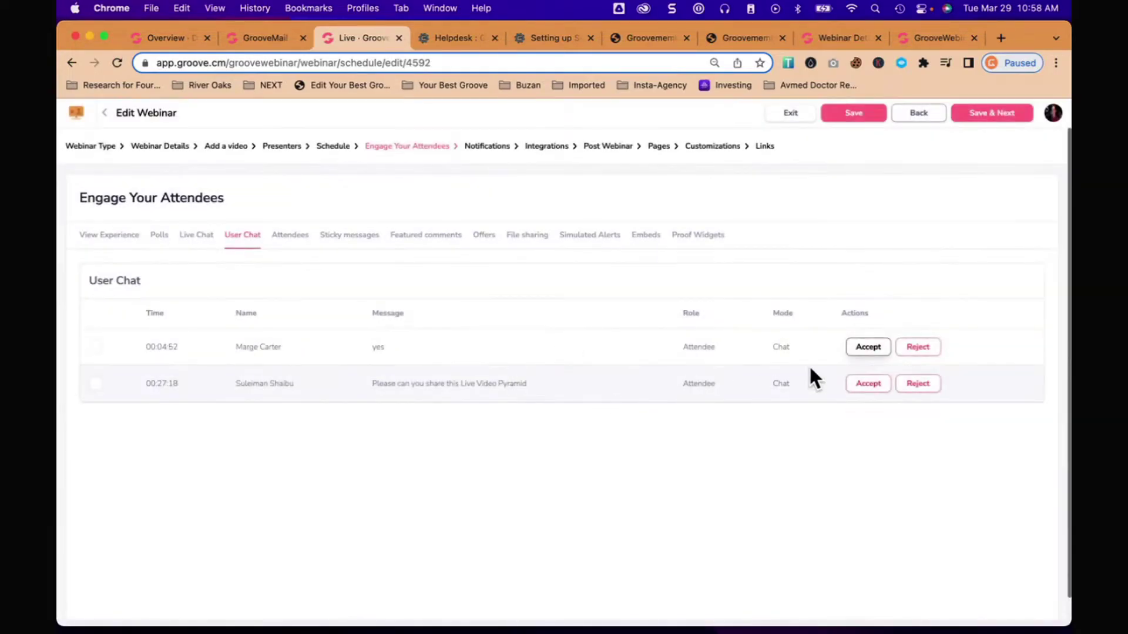
{"action": "left_click", "coordinate": [867, 348]}
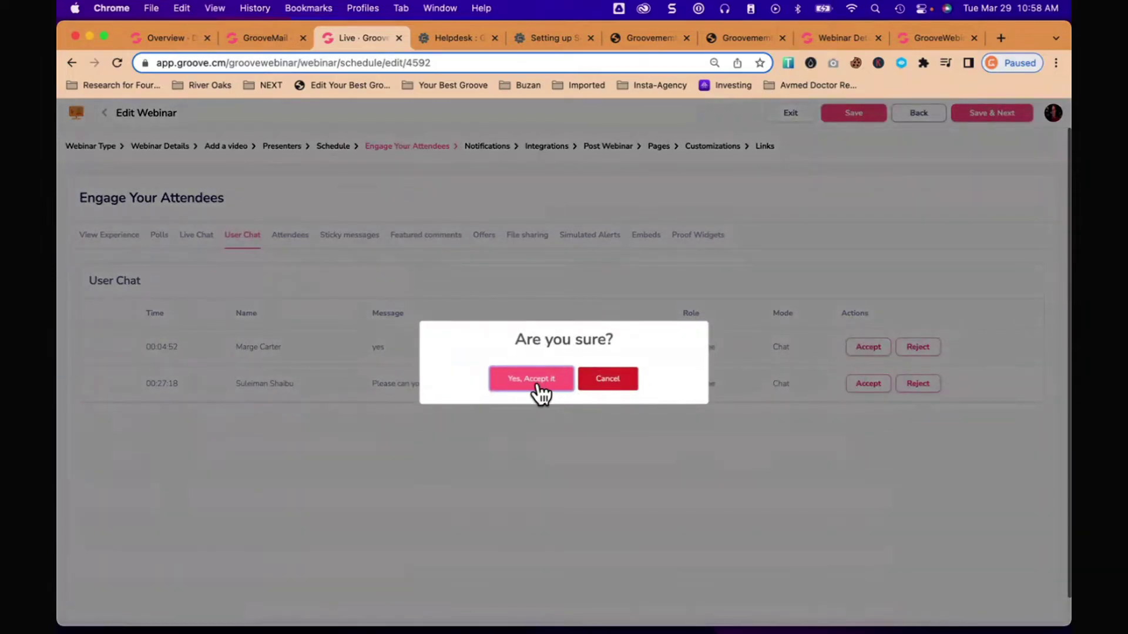
{"action": "left_click", "coordinate": [534, 381]}
{"action": "left_click", "coordinate": [864, 350]}
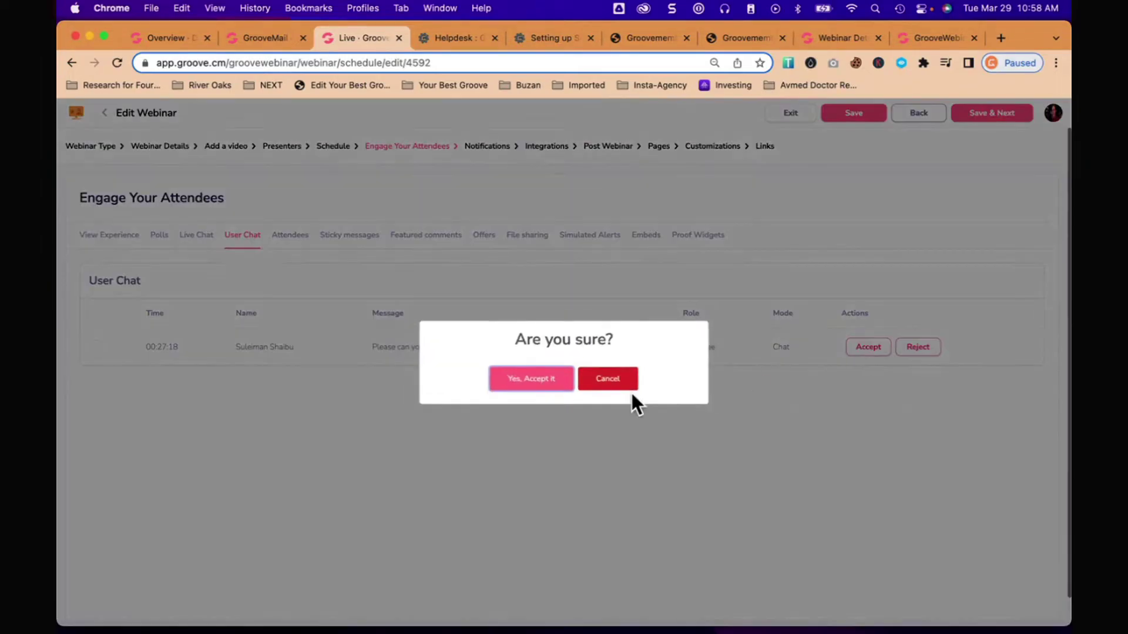
{"action": "left_click", "coordinate": [543, 380]}
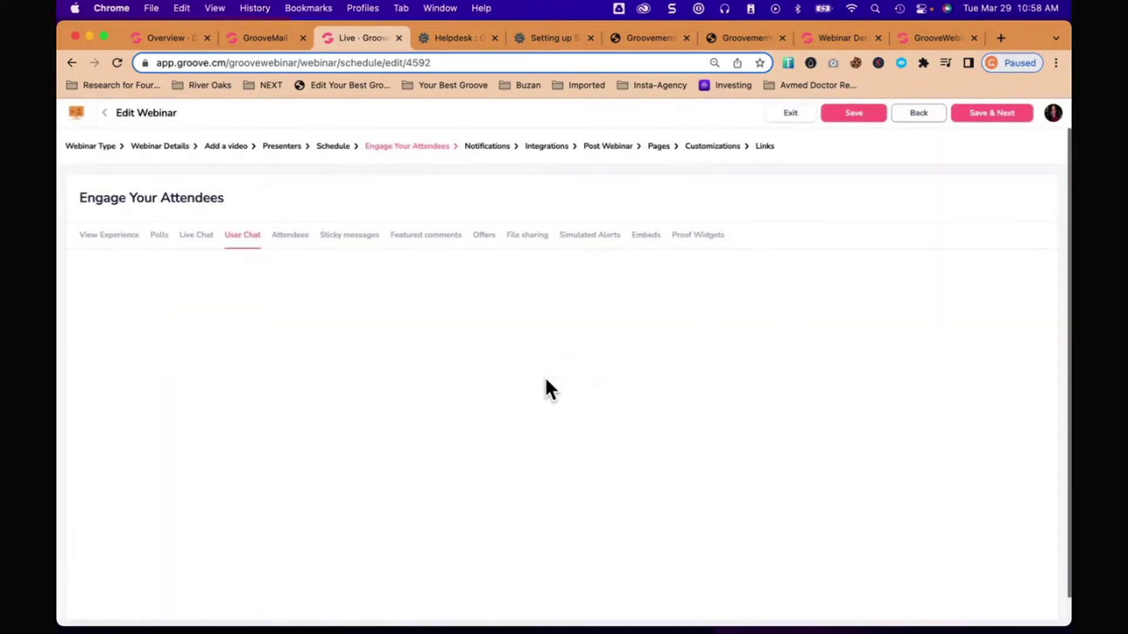
{"action": "left_click", "coordinate": [291, 236]}
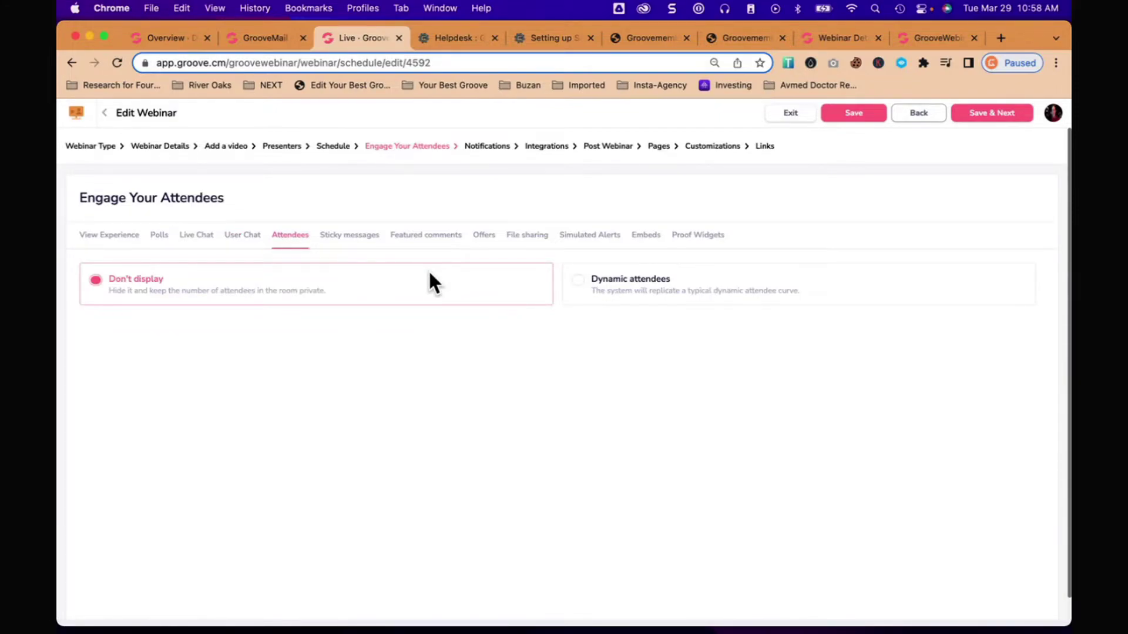
Step: Try Dynamic attendees, revert the attendee count to Don't display, and open Sticky messages
{"action": "left_click", "coordinate": [578, 293]}
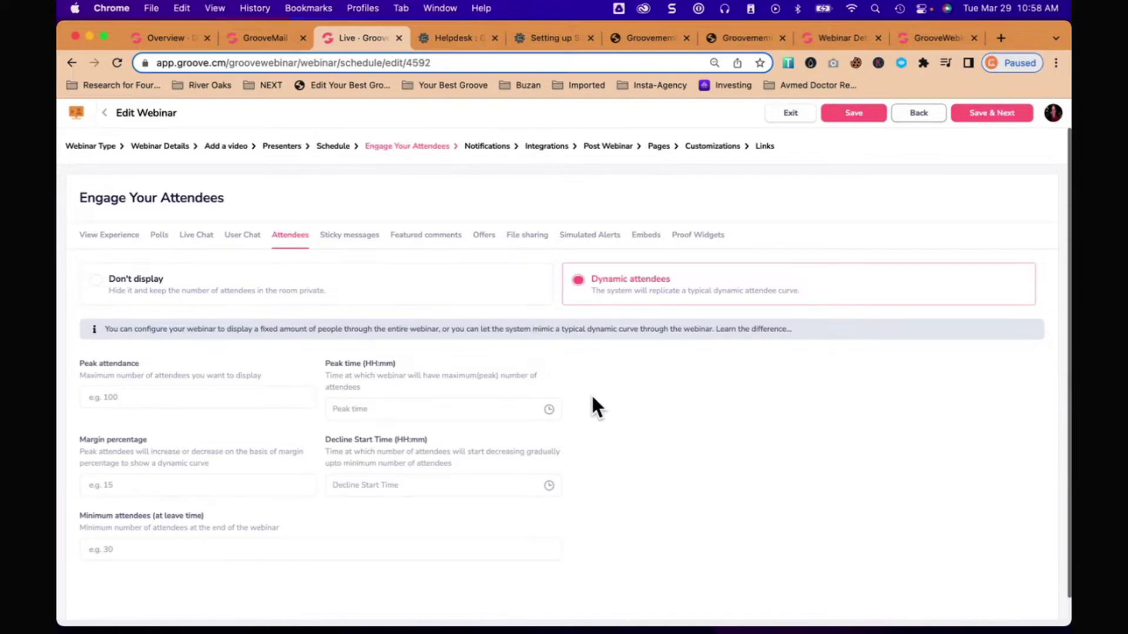
{"action": "scroll", "coordinate": [620, 413], "scroll_direction": "down", "scroll_amount": 1}
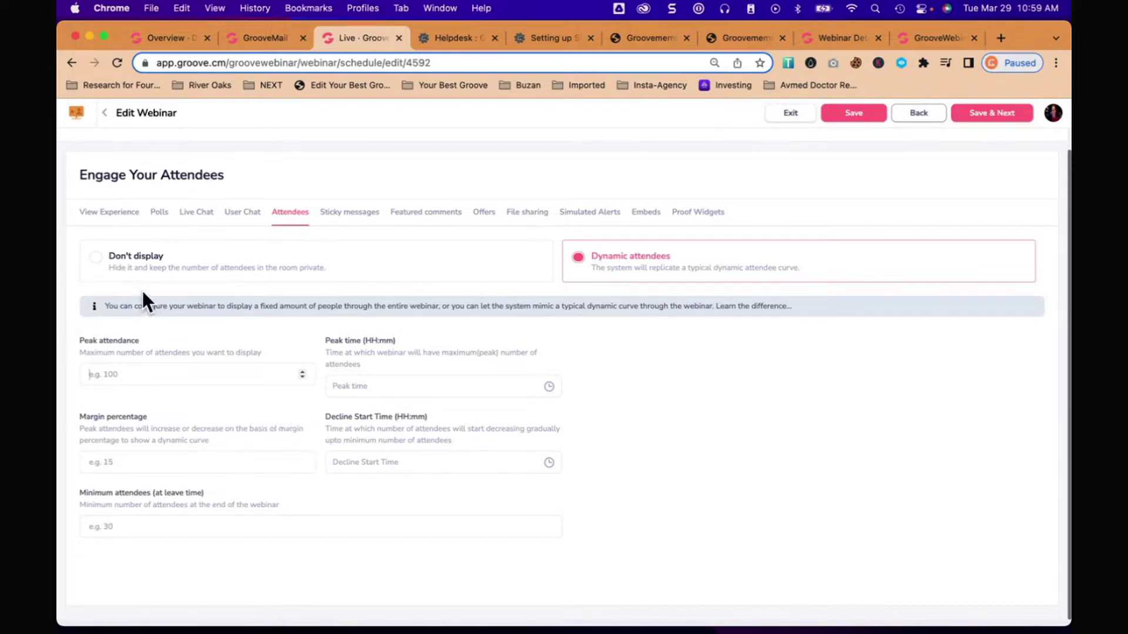
{"action": "left_click", "coordinate": [99, 261]}
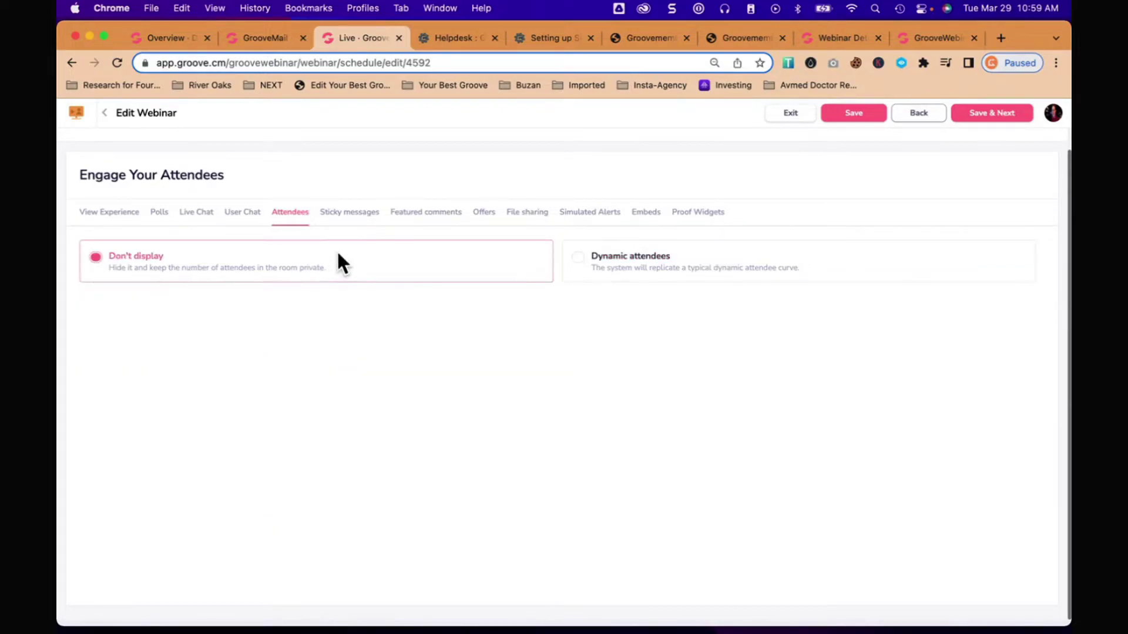
{"action": "left_click", "coordinate": [354, 213]}
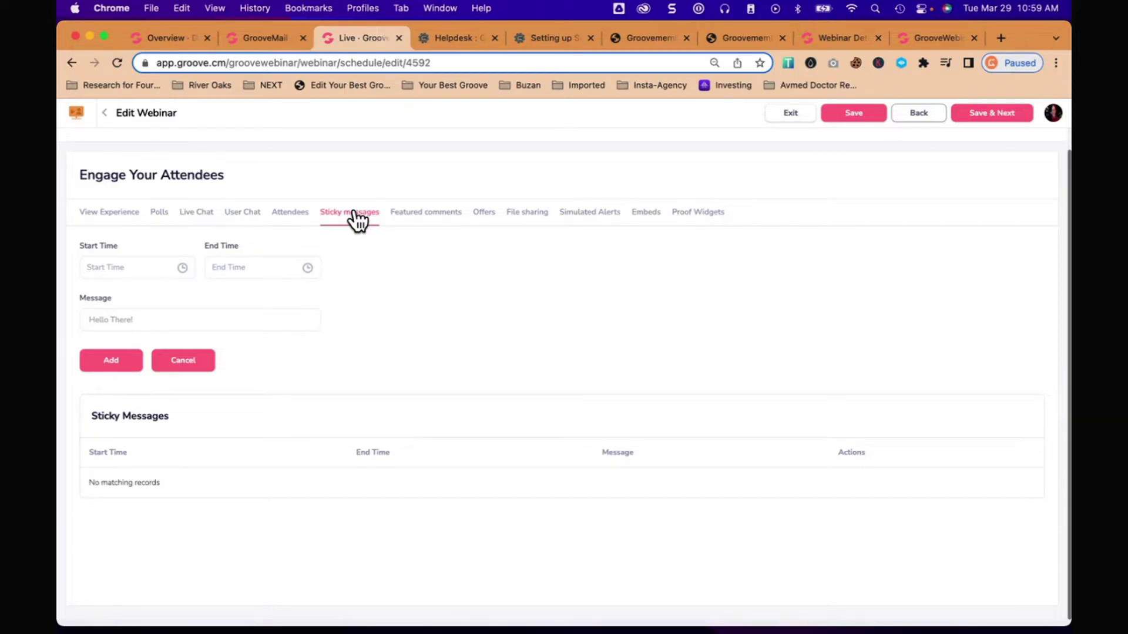
Step: Add a 'Test Comment' sticky message running 00:00:00 to 00:01:00, then delete it
{"action": "left_click", "coordinate": [117, 267]}
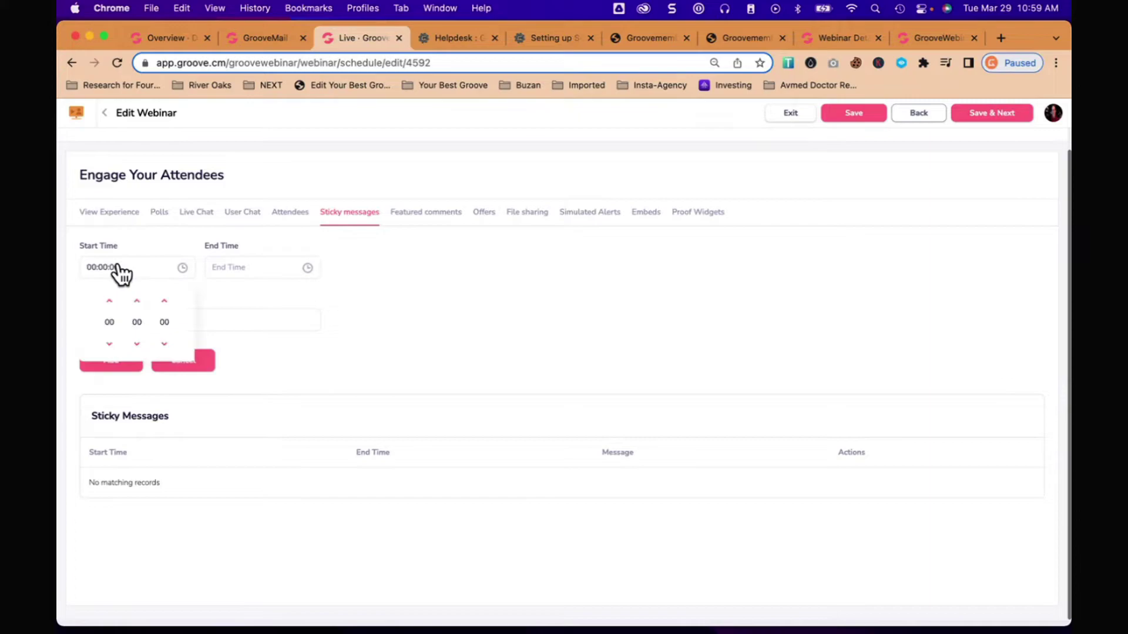
{"action": "left_click", "coordinate": [143, 249]}
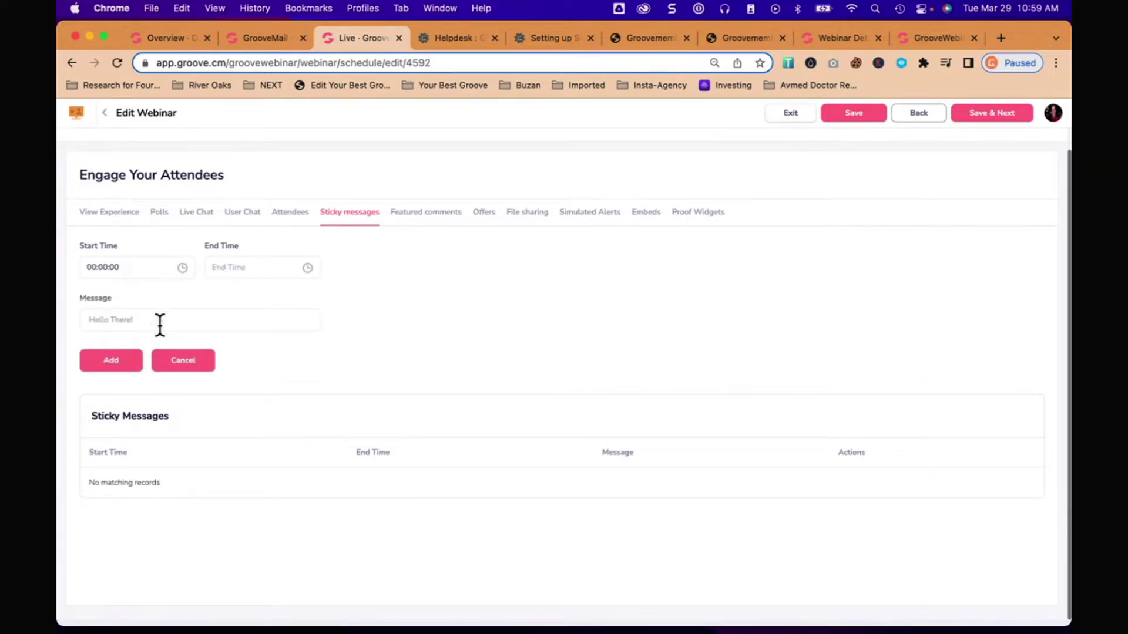
{"action": "left_click", "coordinate": [485, 213]}
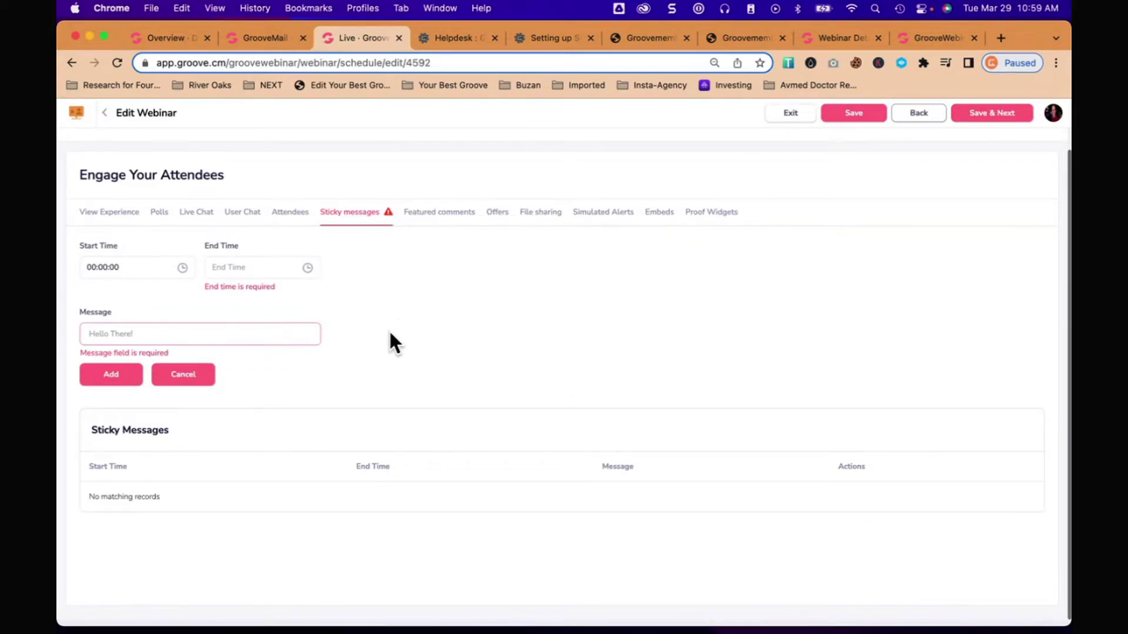
{"action": "left_click", "coordinate": [259, 274]}
{"action": "left_click", "coordinate": [260, 302]}
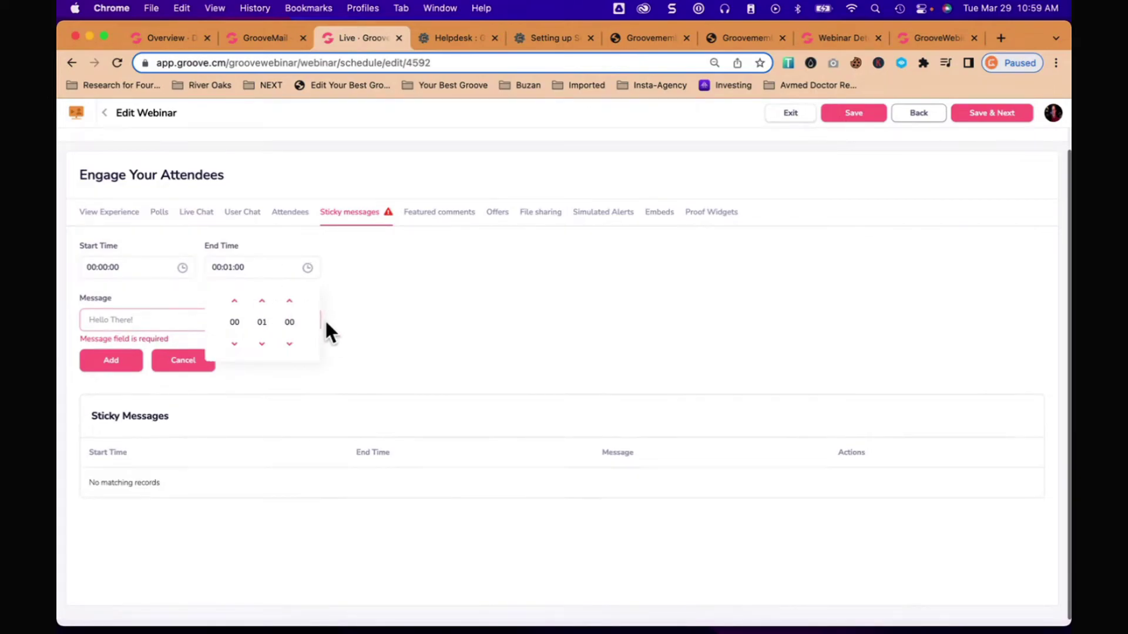
{"action": "left_click", "coordinate": [395, 361]}
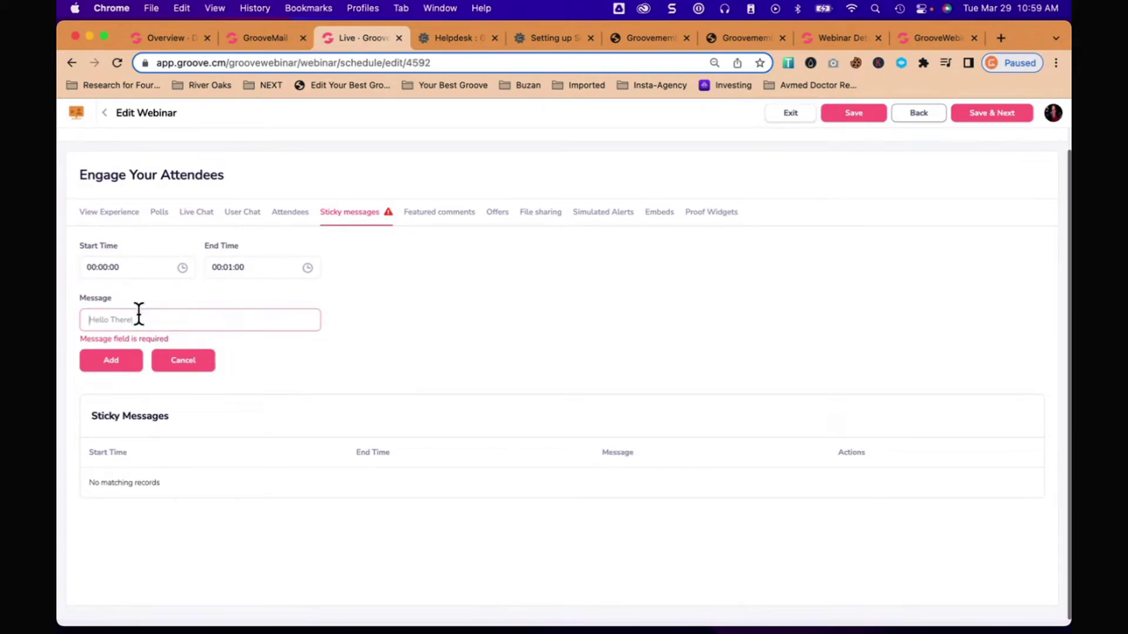
{"action": "type", "text": "Test Comment"}
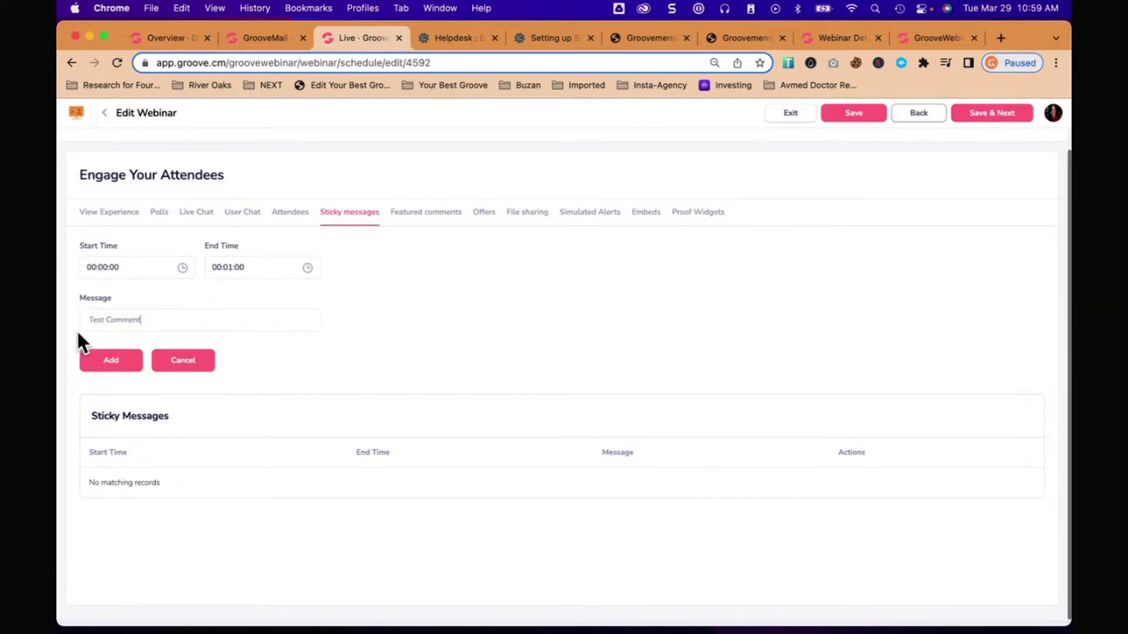
{"action": "left_click", "coordinate": [104, 357]}
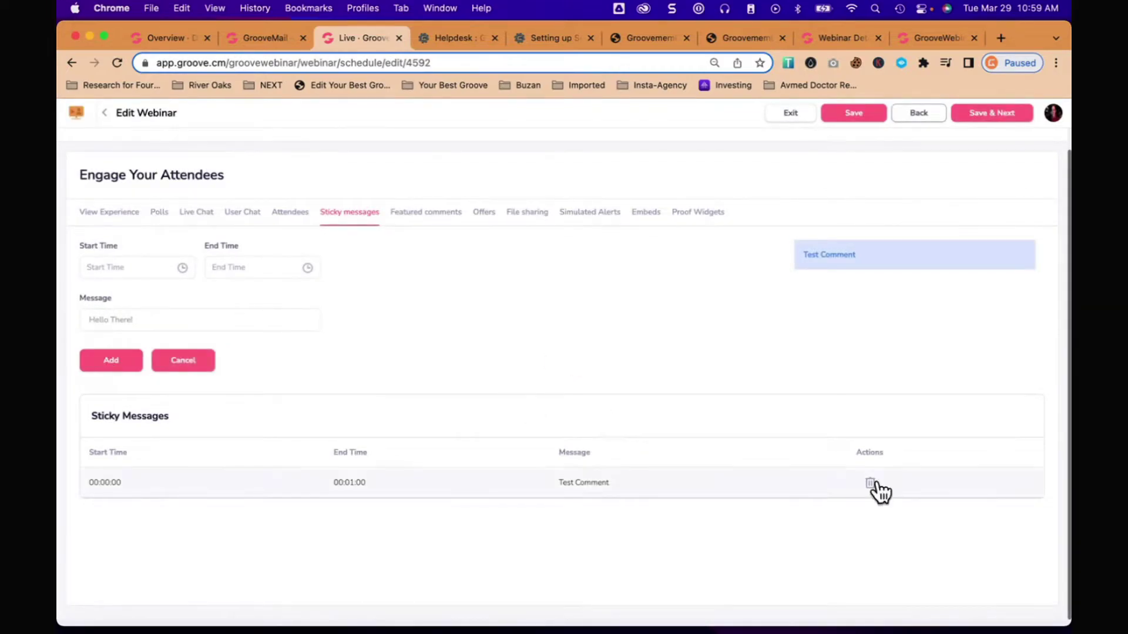
{"action": "left_click", "coordinate": [872, 483]}
{"action": "left_click", "coordinate": [547, 413]}
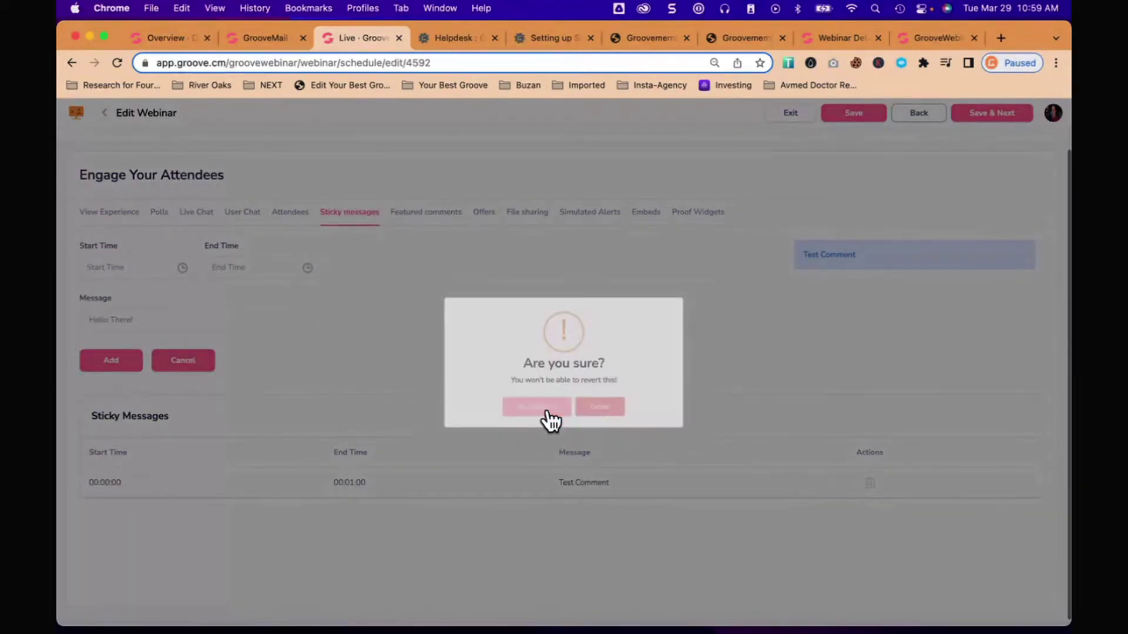
Step: Browse Featured comments through Proof Widgets settings, then save the engagement settings
{"action": "left_click", "coordinate": [431, 215]}
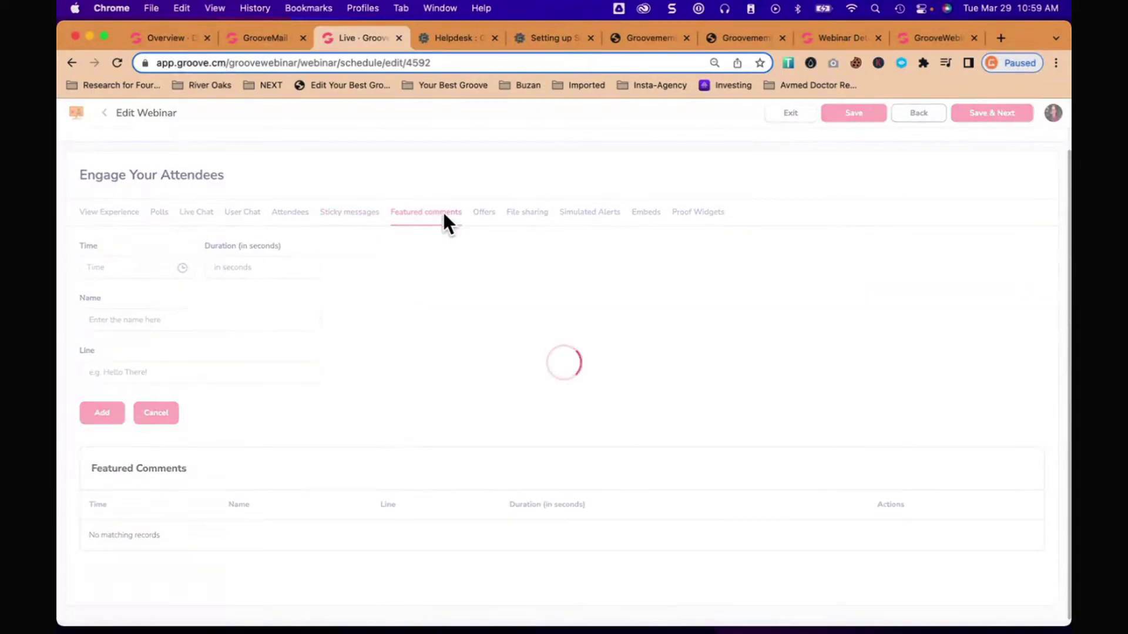
{"action": "left_click", "coordinate": [485, 216]}
{"action": "left_click", "coordinate": [528, 218]}
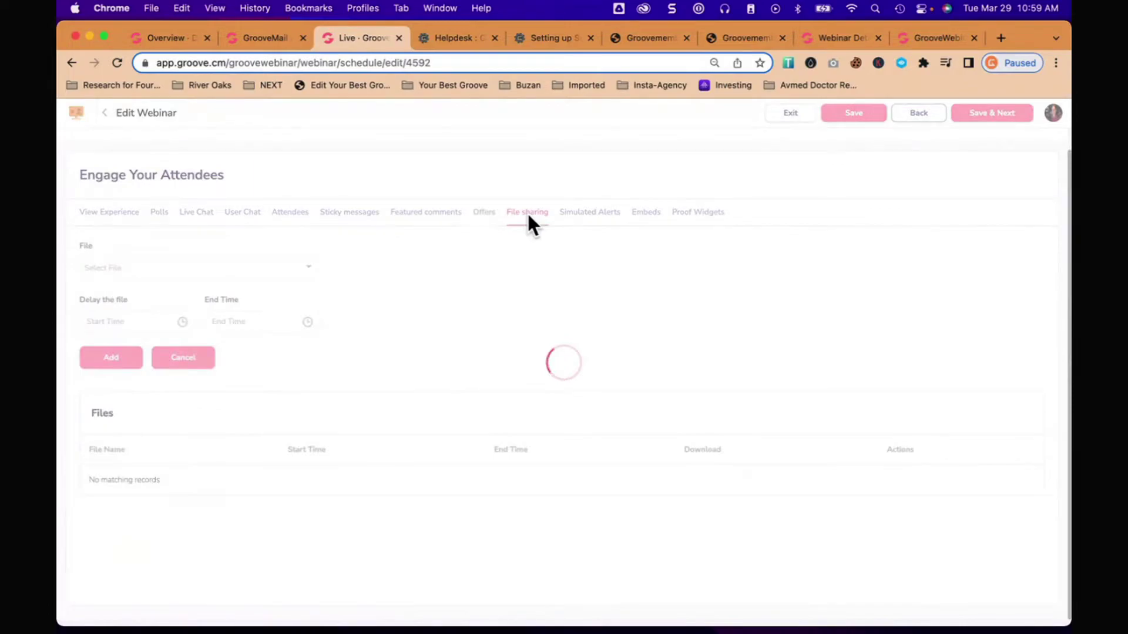
{"action": "left_click", "coordinate": [587, 214]}
{"action": "left_click", "coordinate": [651, 214]}
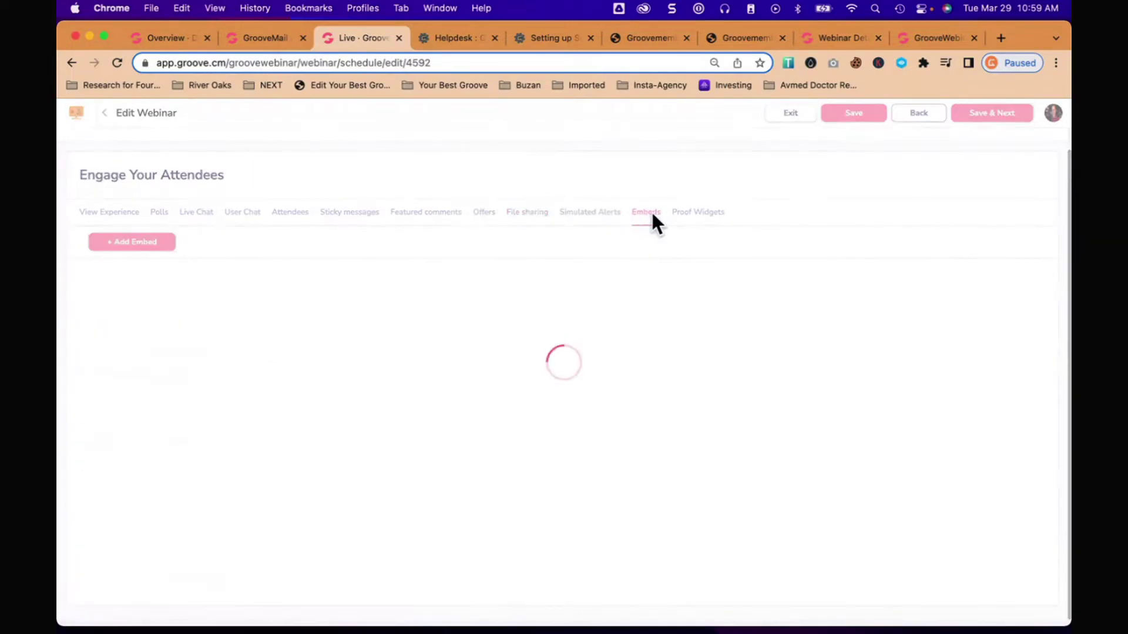
{"action": "left_click", "coordinate": [694, 214]}
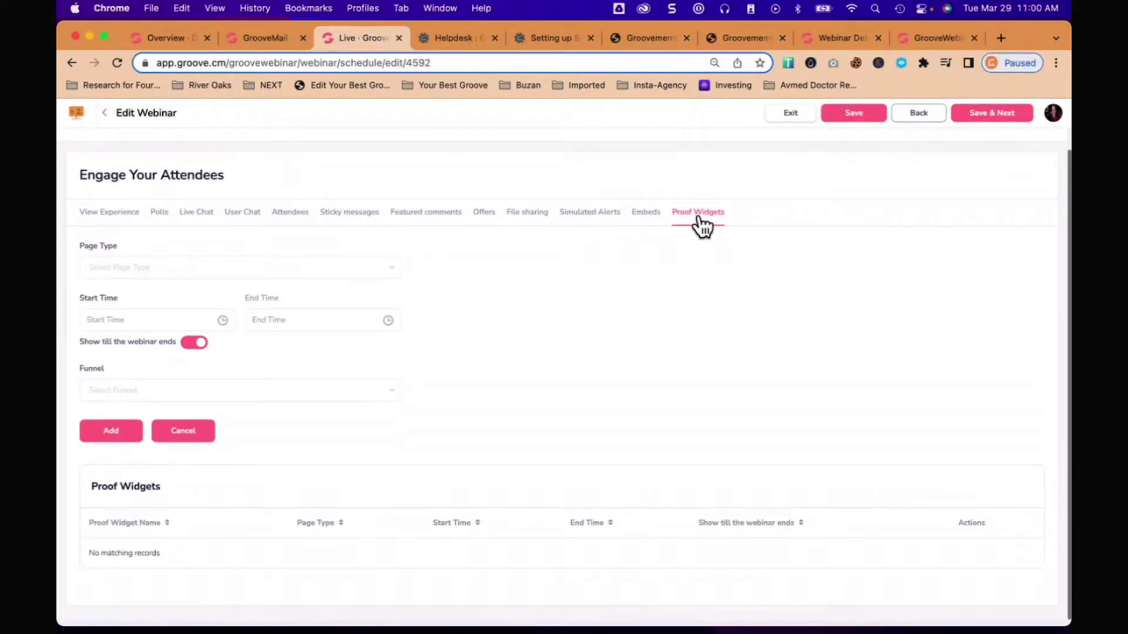
{"action": "left_click", "coordinate": [1009, 113]}
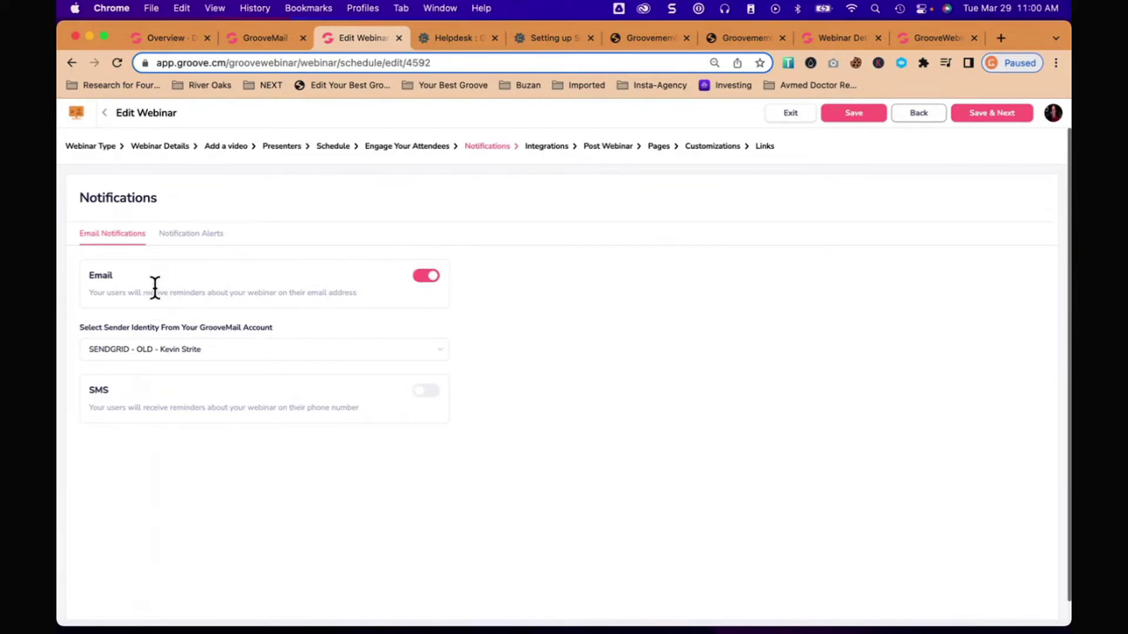
Step: Change the email reminder sender identity from SendGrid to GrooveMail SMTP
{"action": "left_click_drag", "start_coordinate": [152, 291], "coordinate": [326, 305]}
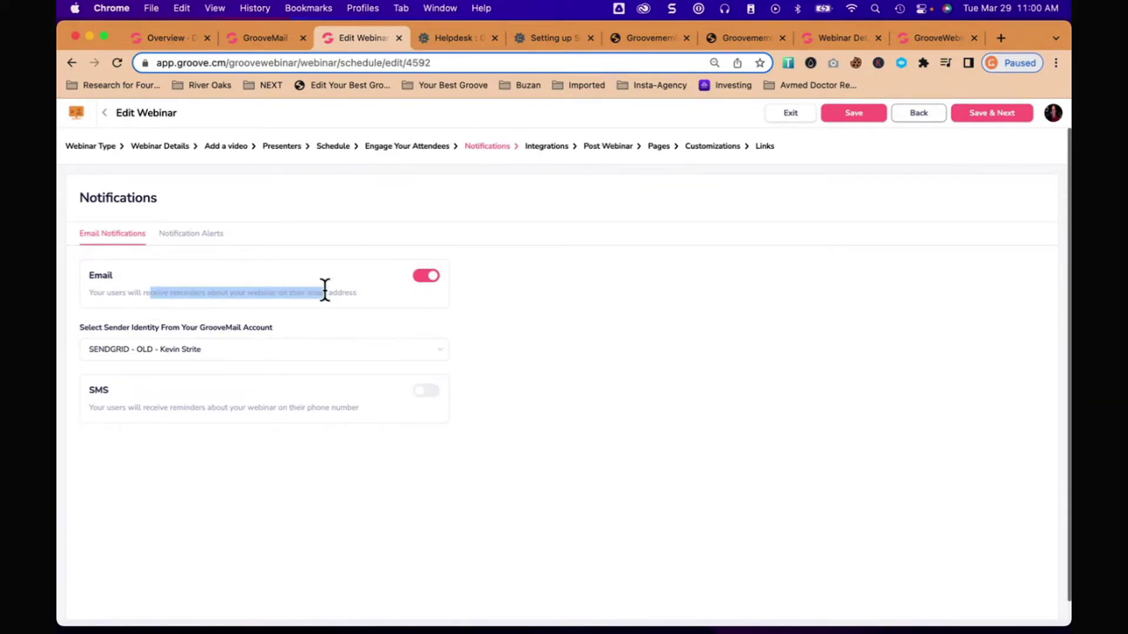
{"action": "left_click", "coordinate": [297, 263]}
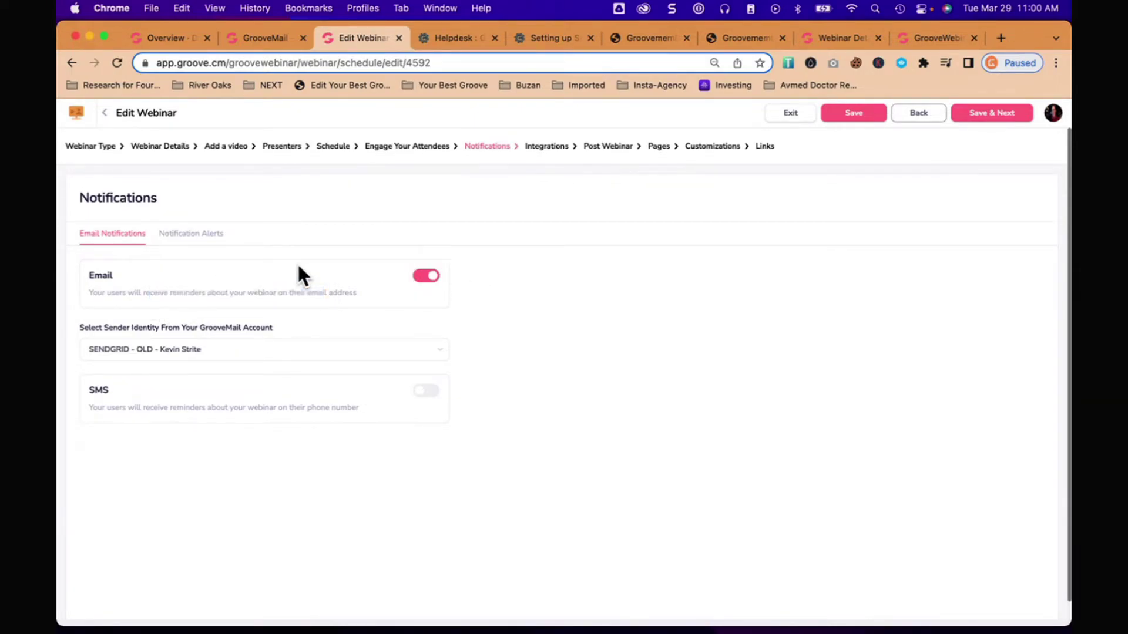
{"action": "left_click", "coordinate": [213, 352]}
{"action": "left_click", "coordinate": [194, 390]}
Step: Review the Notification Alerts email cards: welcome, pre-webinar, 15-minute, live and replay reminders
{"action": "left_click", "coordinate": [208, 233]}
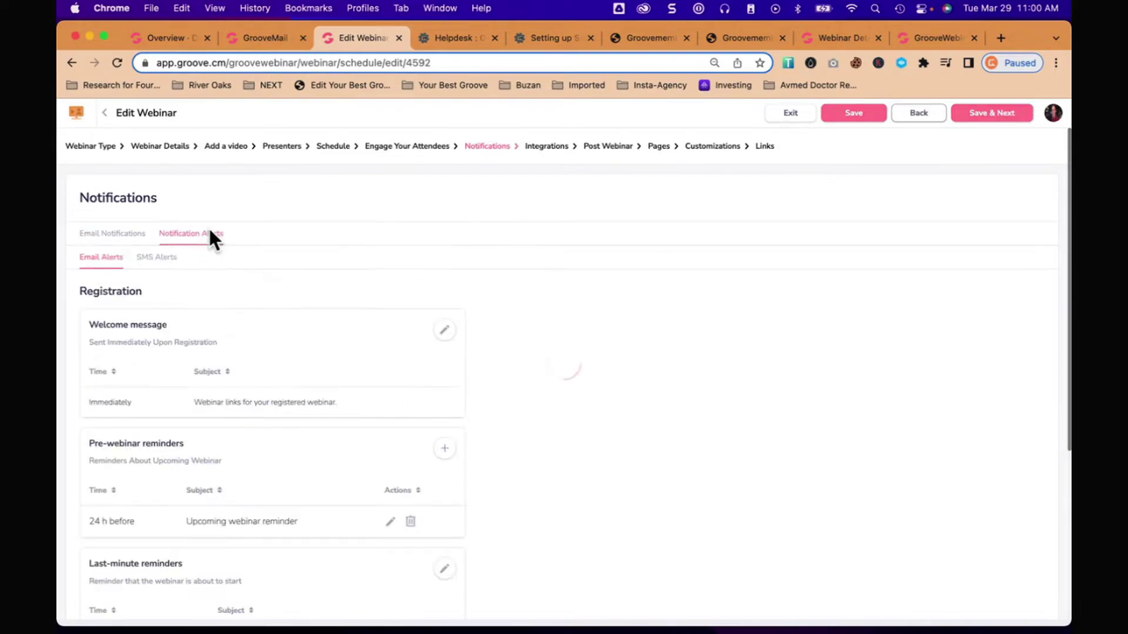
{"action": "scroll", "coordinate": [376, 347], "scroll_direction": "down", "scroll_amount": 2}
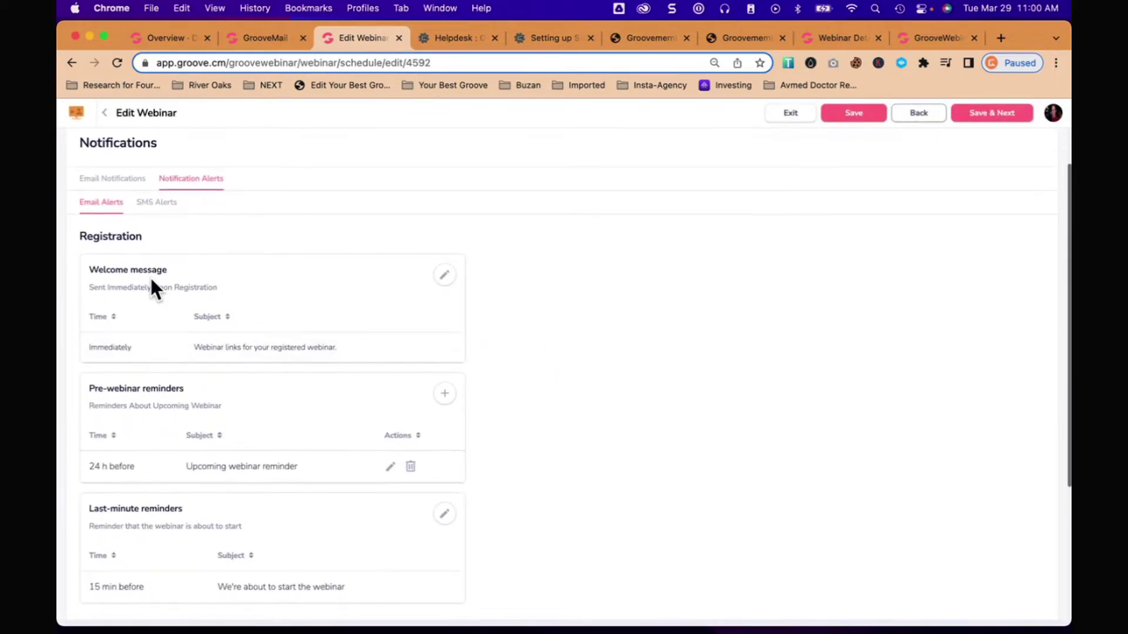
{"action": "scroll", "coordinate": [370, 352], "scroll_direction": "down", "scroll_amount": 2}
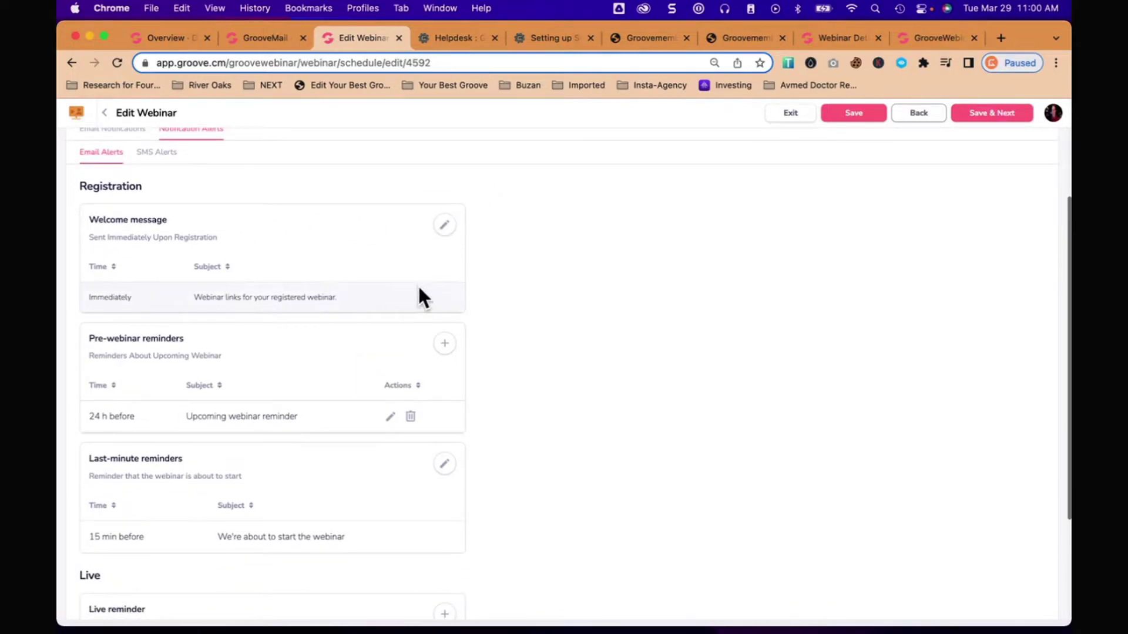
{"action": "scroll", "coordinate": [418, 284], "scroll_direction": "down", "scroll_amount": 3}
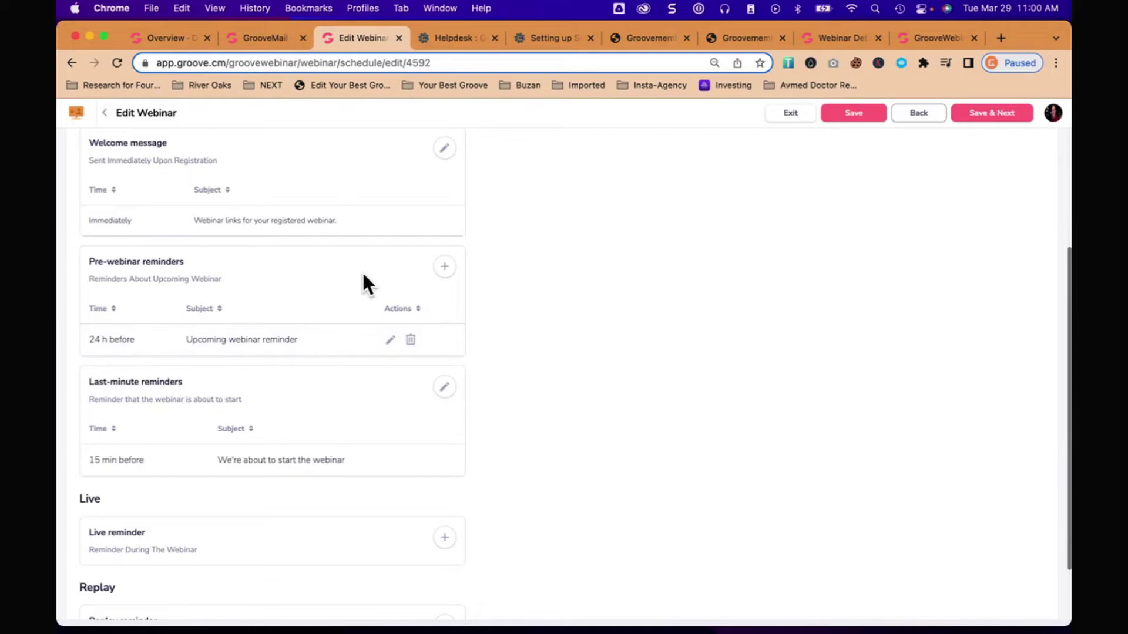
{"action": "scroll", "coordinate": [357, 279], "scroll_direction": "down", "scroll_amount": 3}
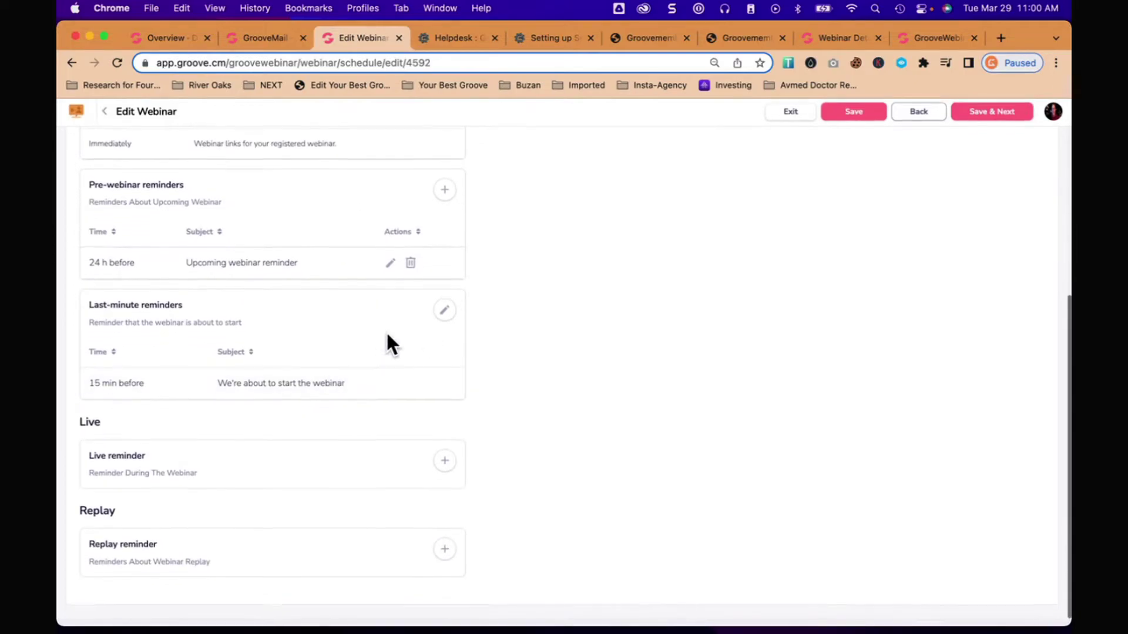
{"action": "scroll", "coordinate": [378, 403], "scroll_direction": "up", "scroll_amount": 10}
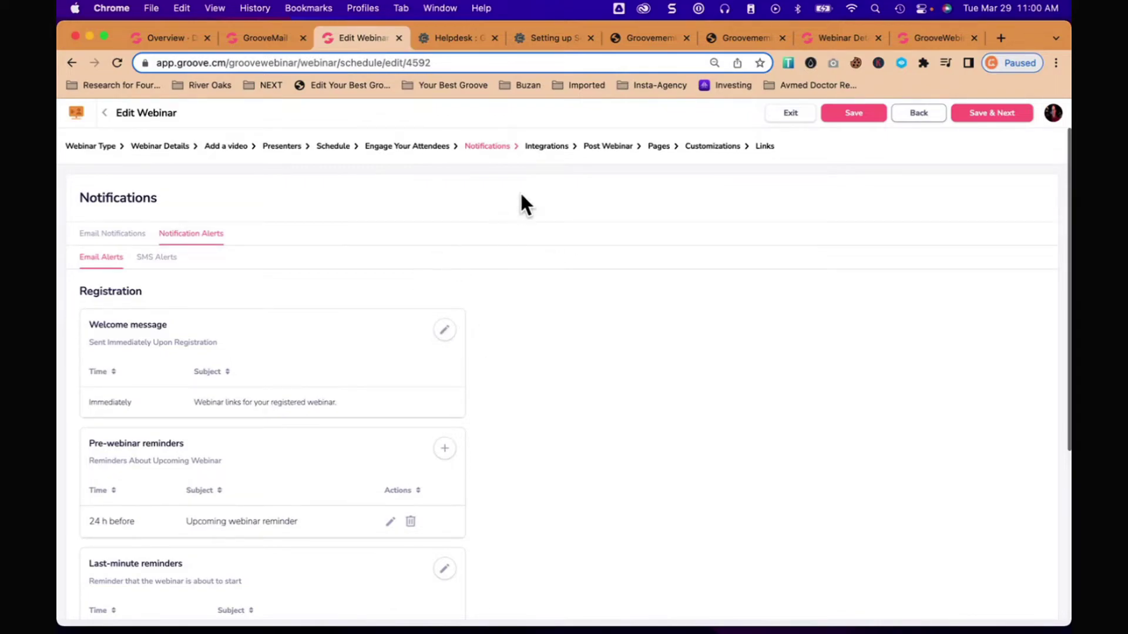
Step: On the Integrations step, check GrooveMail assignments for the Attended, Didn't Attend and Completed groups
{"action": "left_click", "coordinate": [549, 147]}
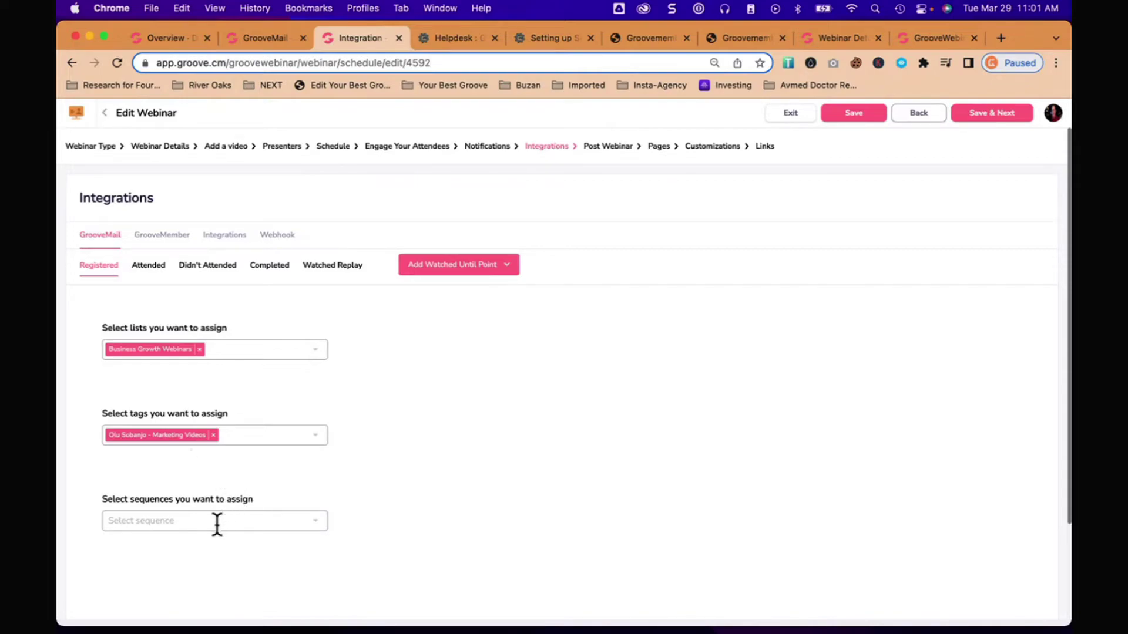
{"action": "left_click", "coordinate": [154, 265]}
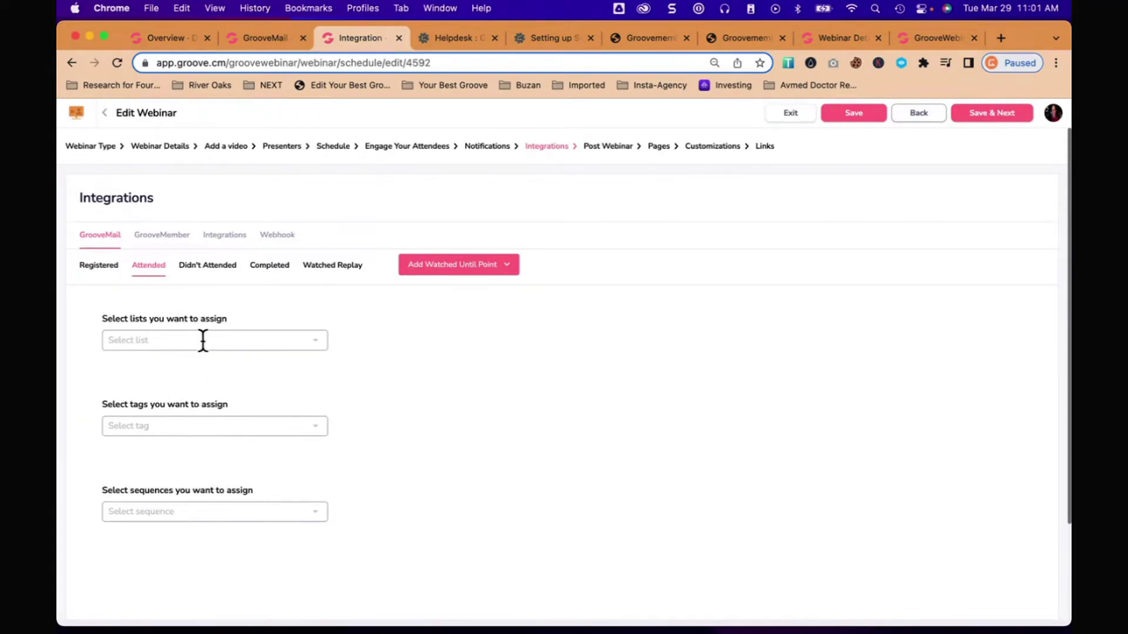
{"action": "left_click", "coordinate": [214, 269]}
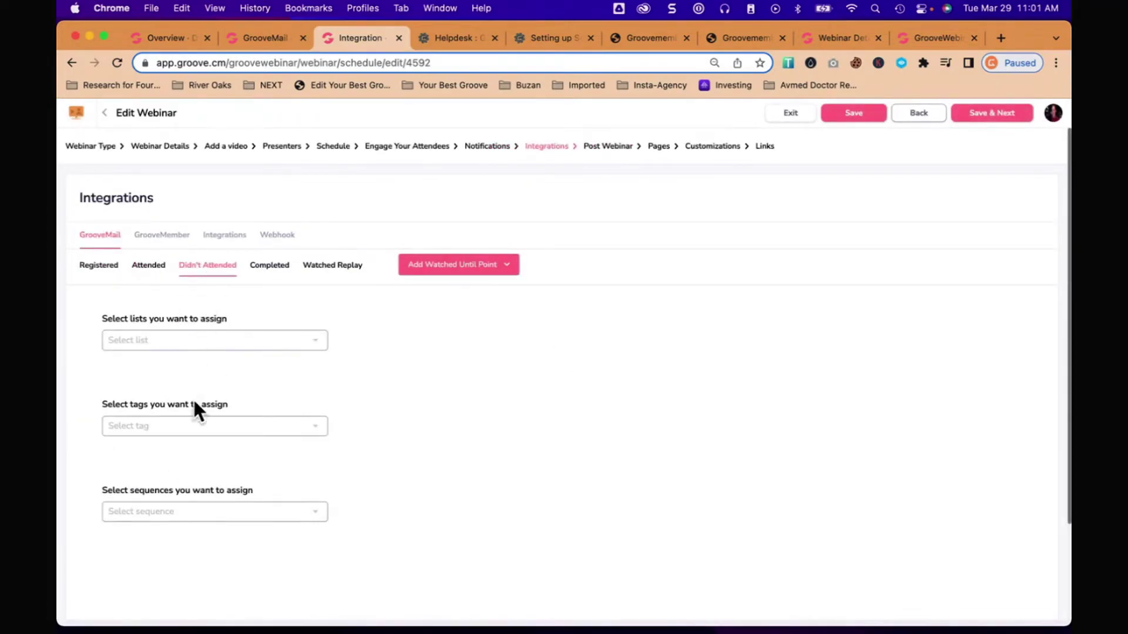
{"action": "left_click", "coordinate": [269, 265]}
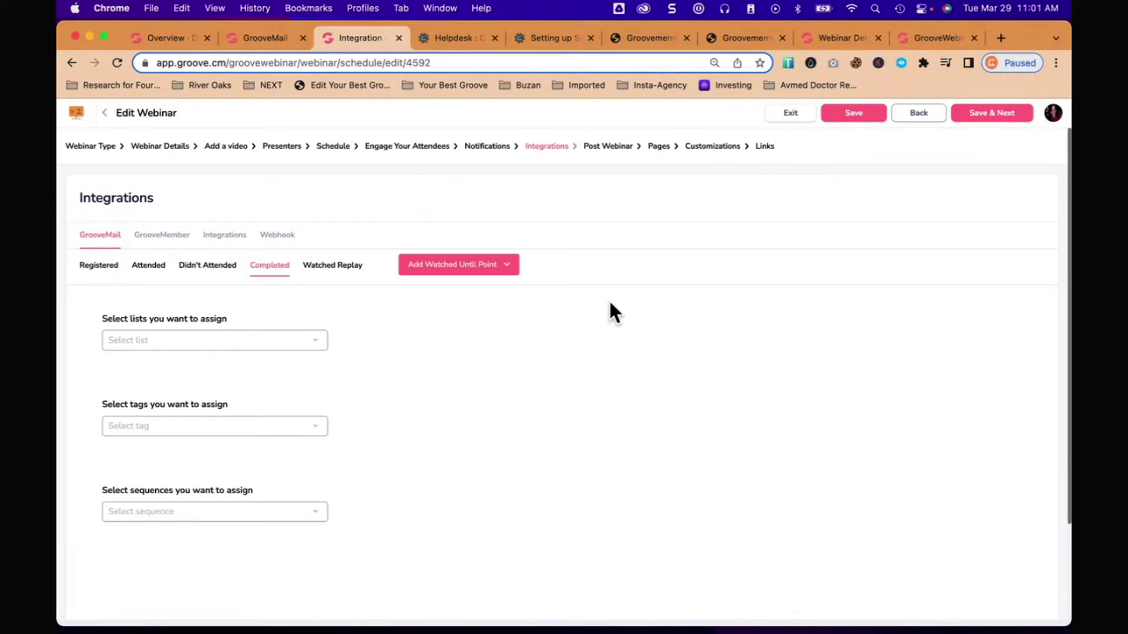
Step: View the External Link post-webinar redirect setting, then advance to the Pages step
{"action": "left_click", "coordinate": [607, 147]}
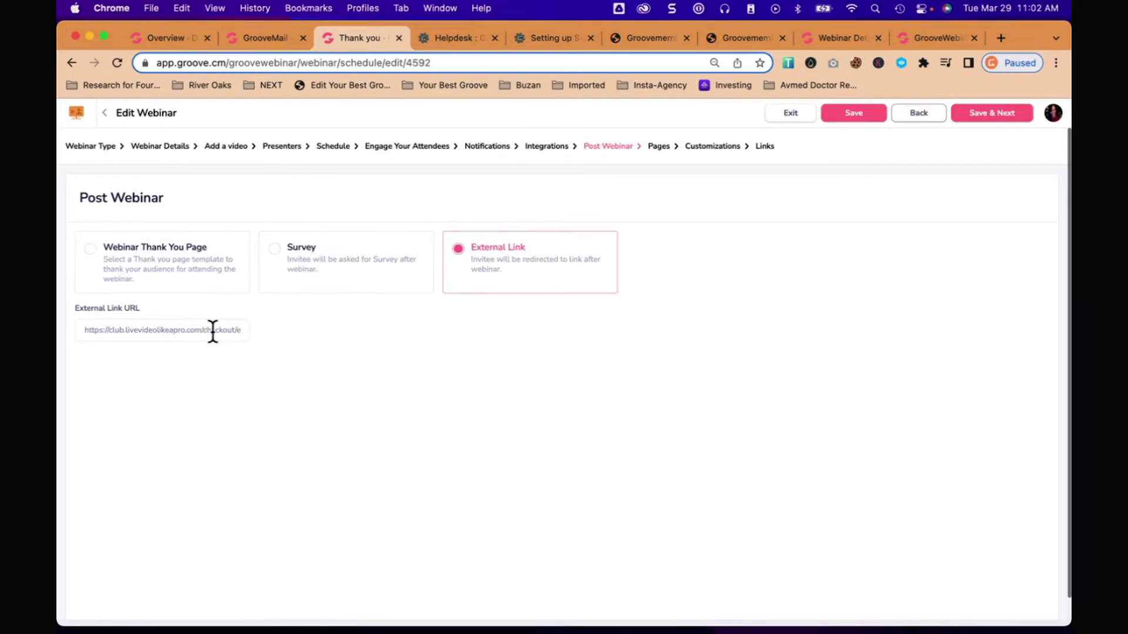
{"action": "left_click", "coordinate": [659, 148]}
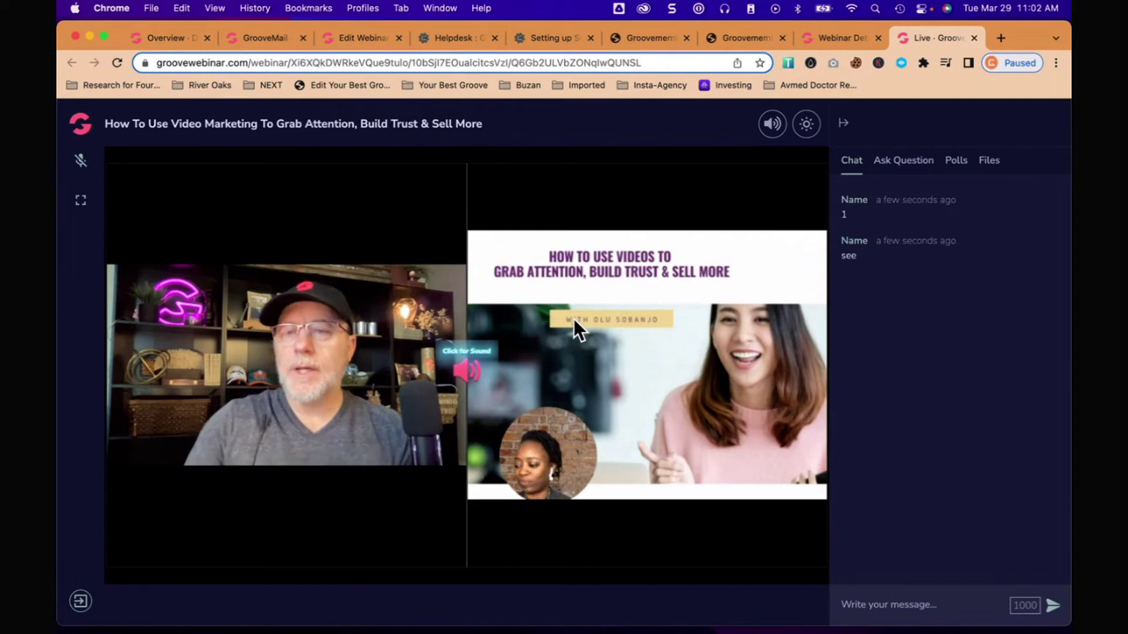
Step: View the webinar registration confirmation page in its browser tab
{"action": "left_click", "coordinate": [843, 38]}
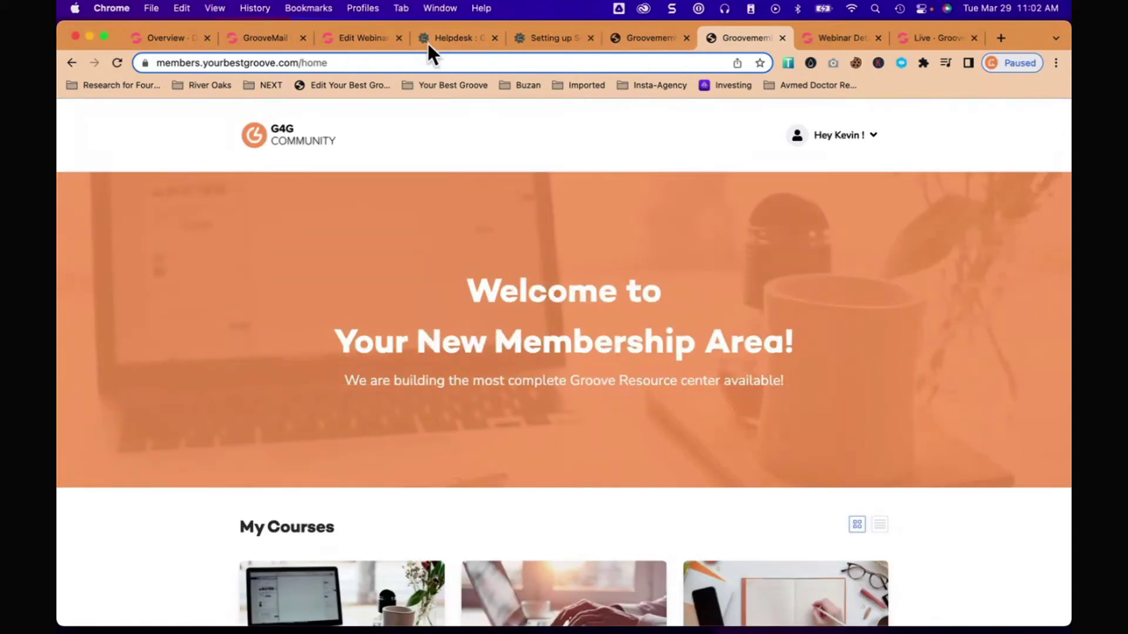
Step: In Customizations, view the 1-step registration form with Last name and Phone Number fields
{"action": "left_click", "coordinate": [361, 37]}
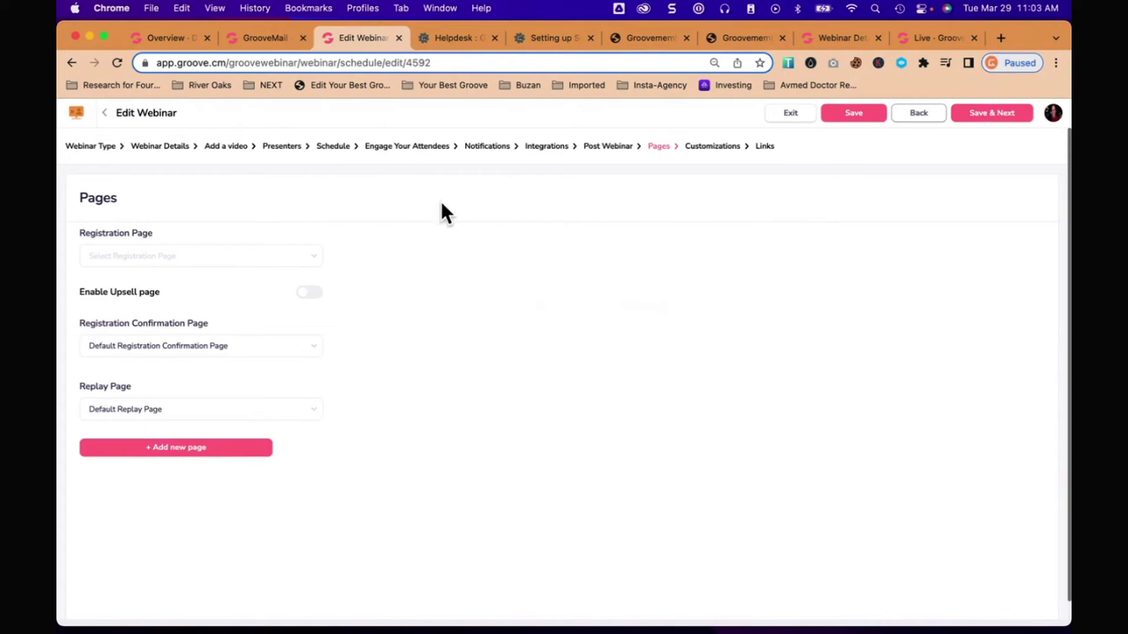
{"action": "left_click", "coordinate": [722, 148]}
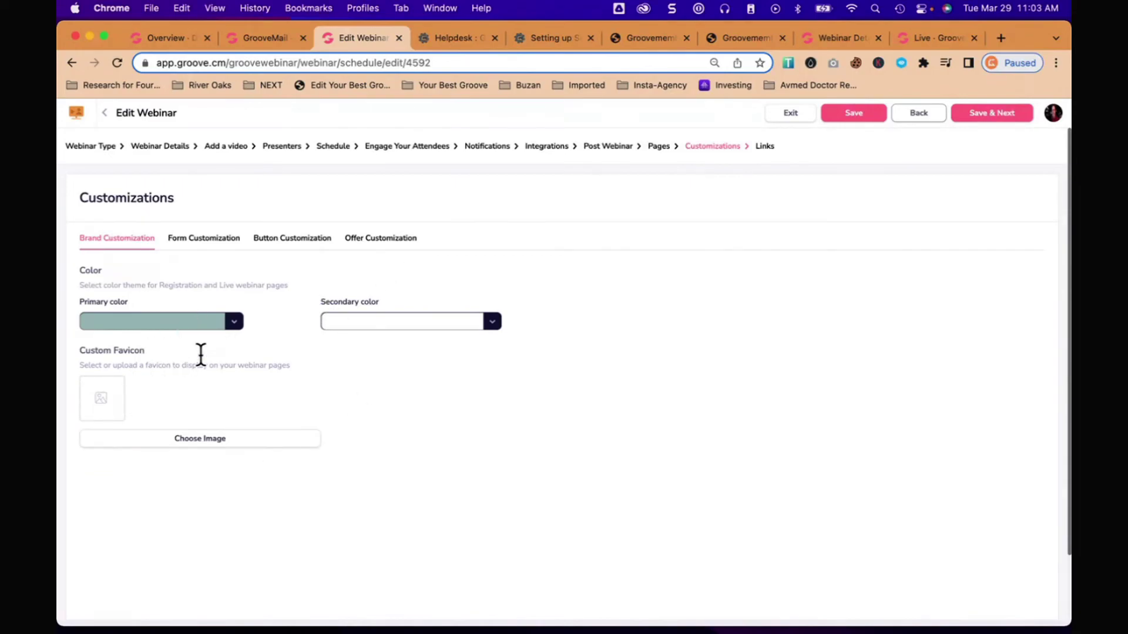
{"action": "left_click", "coordinate": [212, 244]}
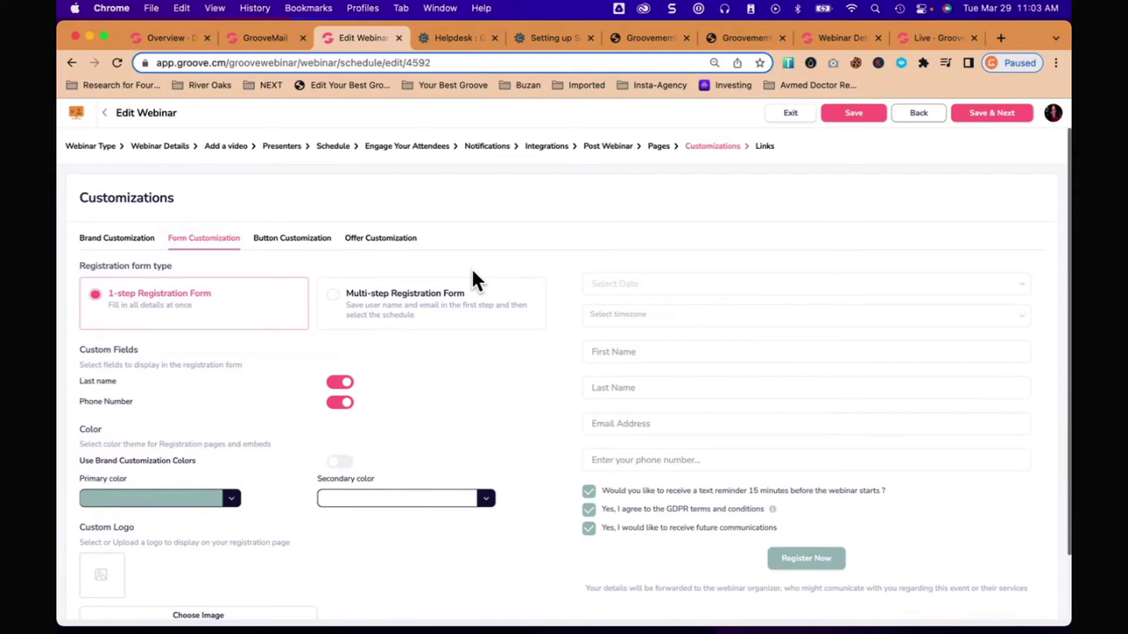
Step: Copy the Quick Registration Page link from the Links step into a new browser tab
{"action": "left_click", "coordinate": [766, 146]}
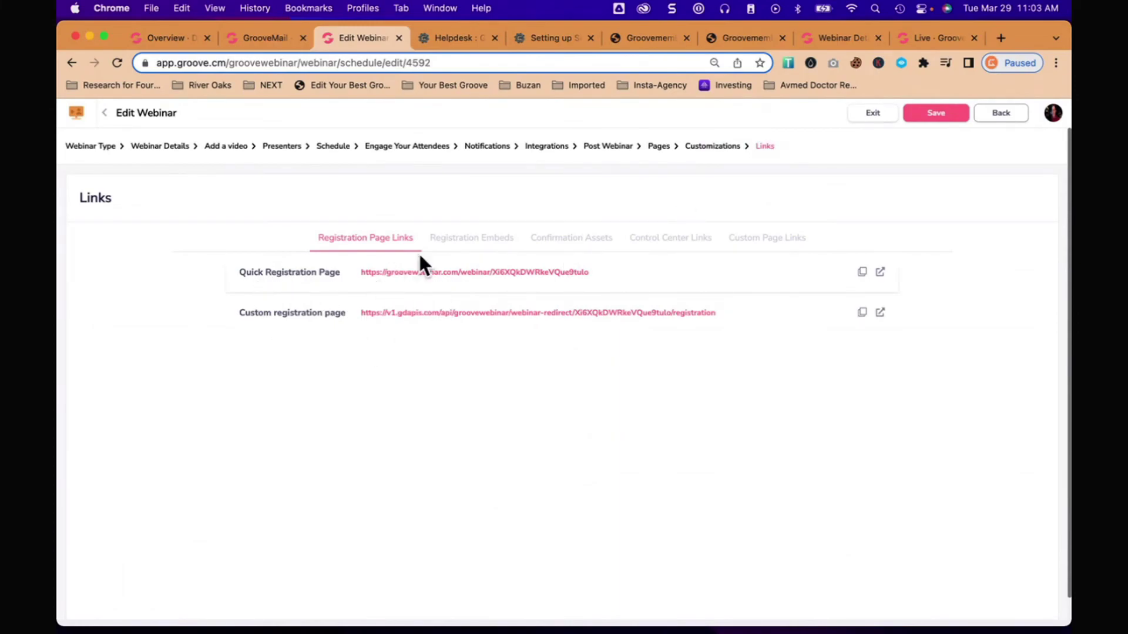
{"action": "left_click", "coordinate": [863, 273]}
{"action": "left_click", "coordinate": [1002, 37]}
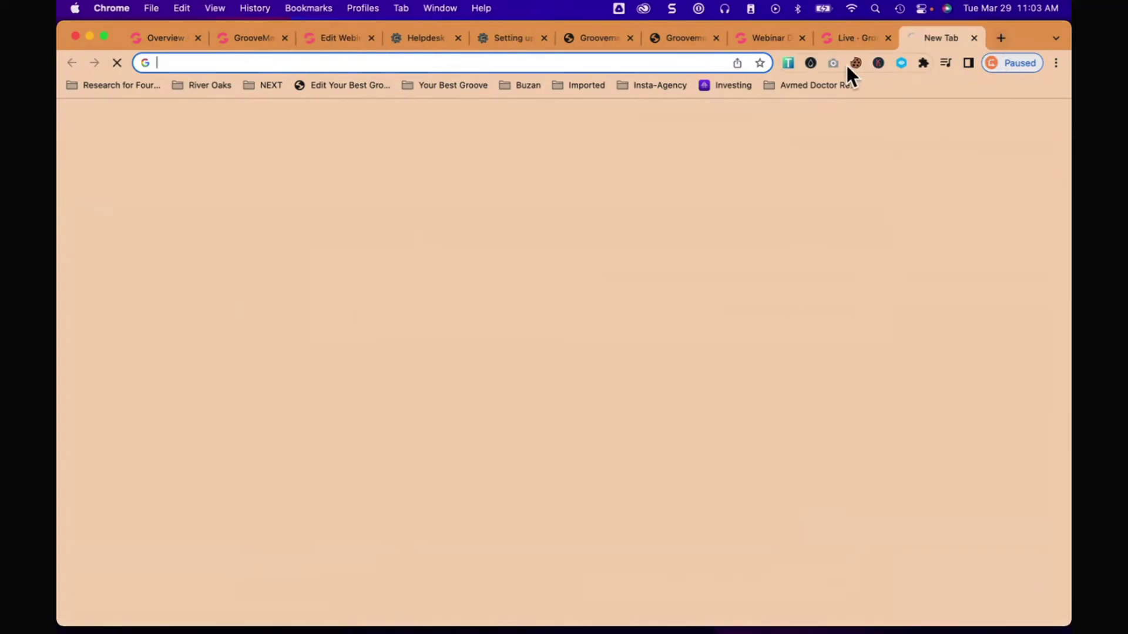
Step: Paste and load the registration link, showing five sessions and the countdown to the next event
{"action": "left_click", "coordinate": [663, 59]}
{"action": "key", "text": "super+v"}
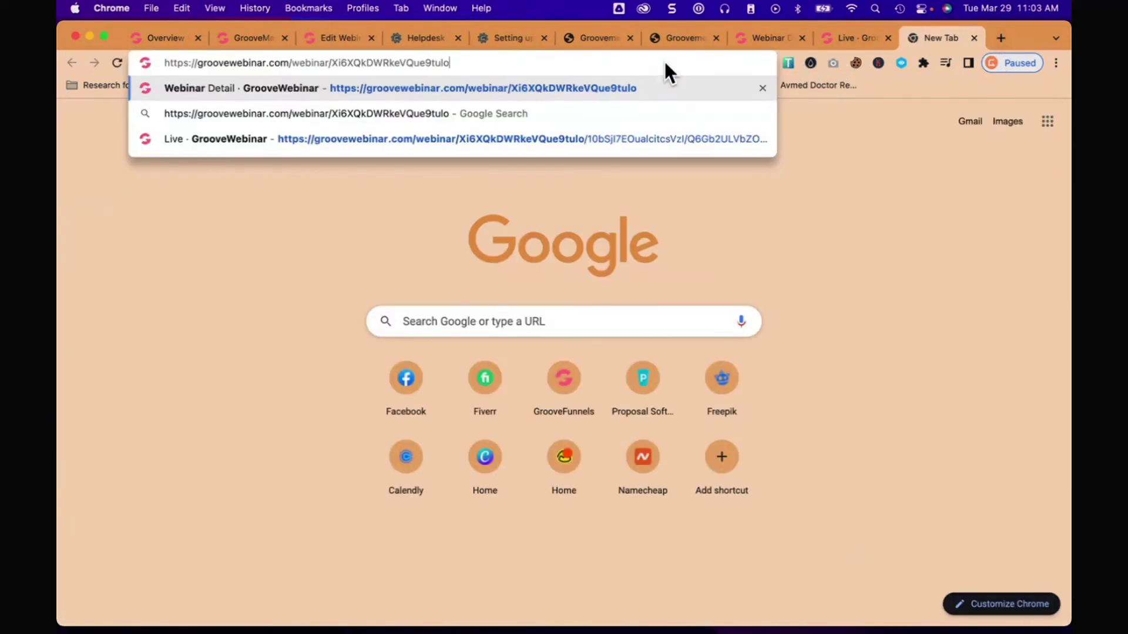
{"action": "key", "text": "Return"}
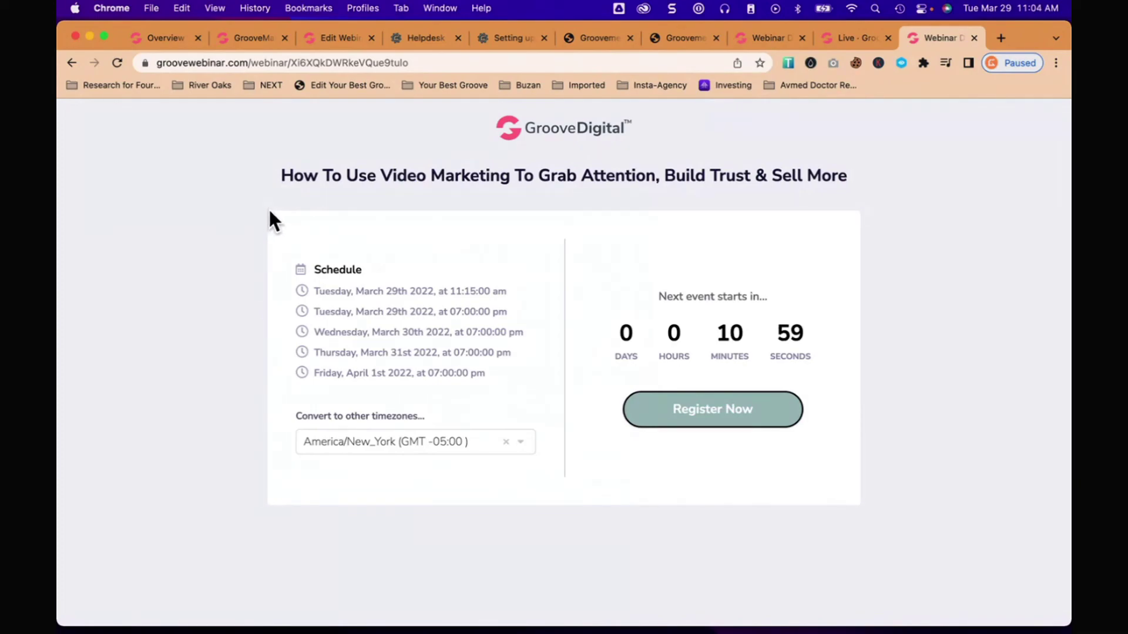
{"action": "left_click_drag", "start_coordinate": [269, 213], "coordinate": [679, 462]}
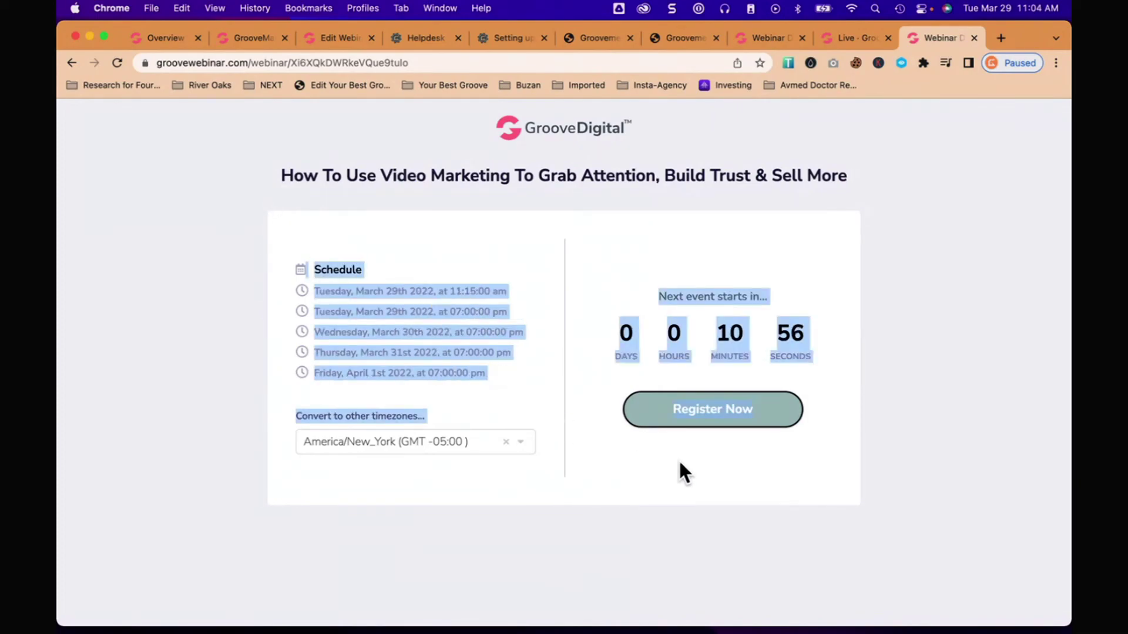
{"action": "left_click", "coordinate": [909, 452]}
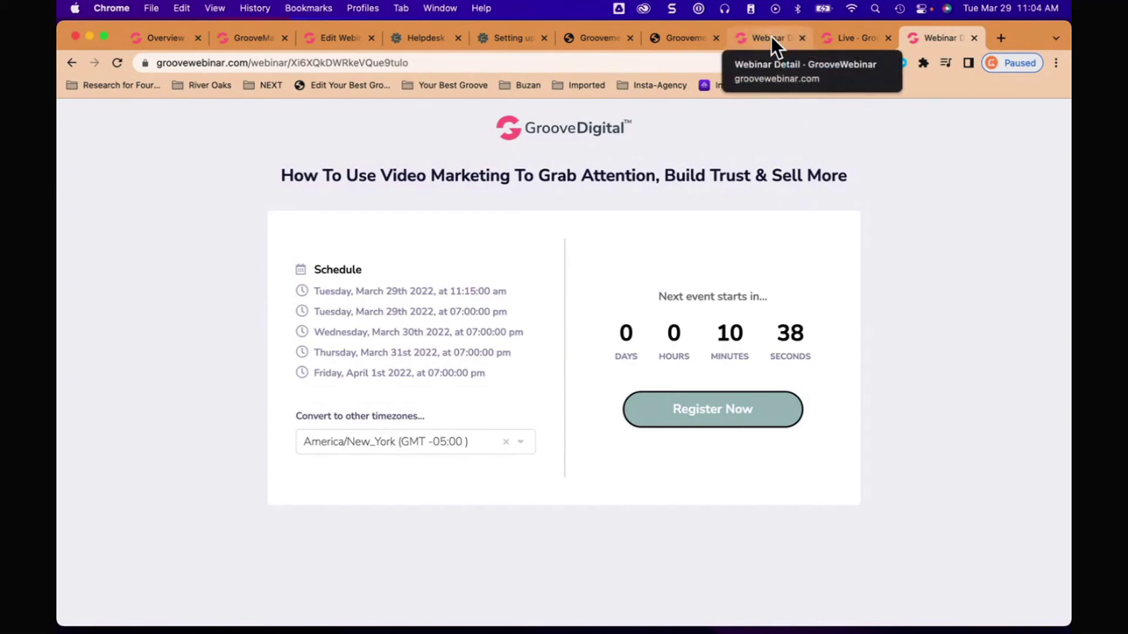
Step: Save the webinar and return to the webinars list, showing the video-marketing webinar at 11 registrants
{"action": "left_click", "coordinate": [353, 37]}
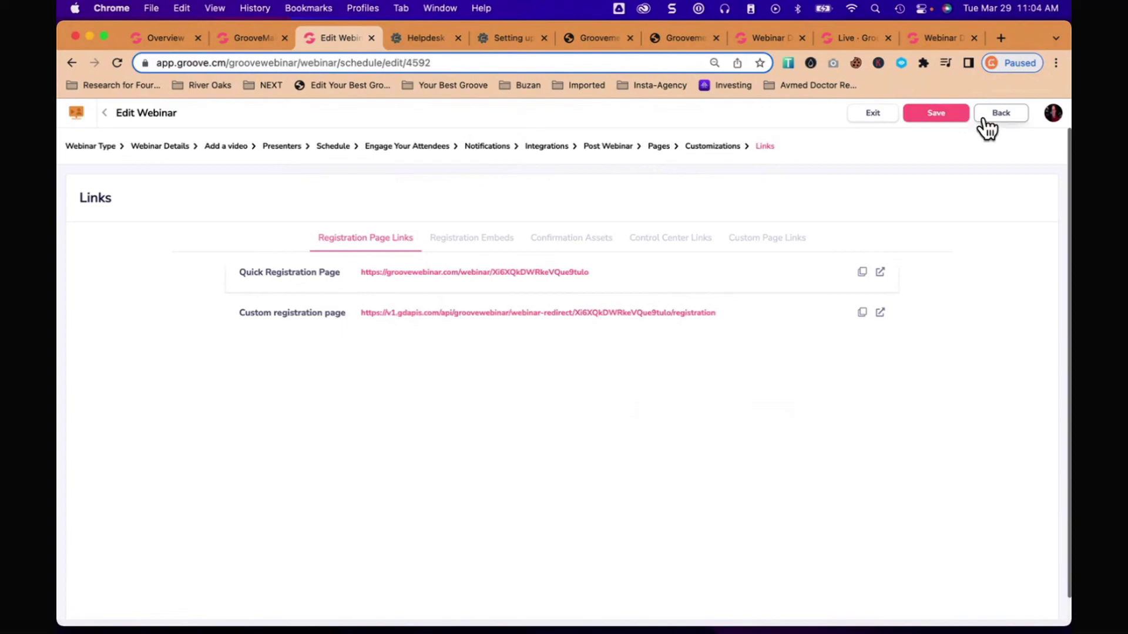
{"action": "left_click", "coordinate": [954, 112]}
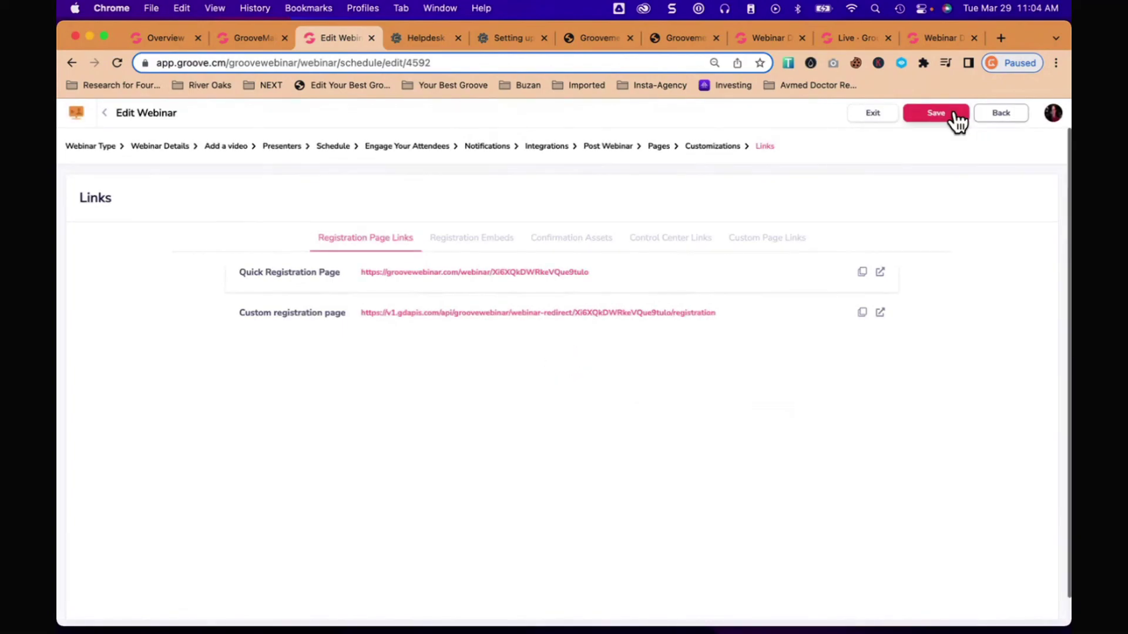
{"action": "left_click", "coordinate": [105, 113]}
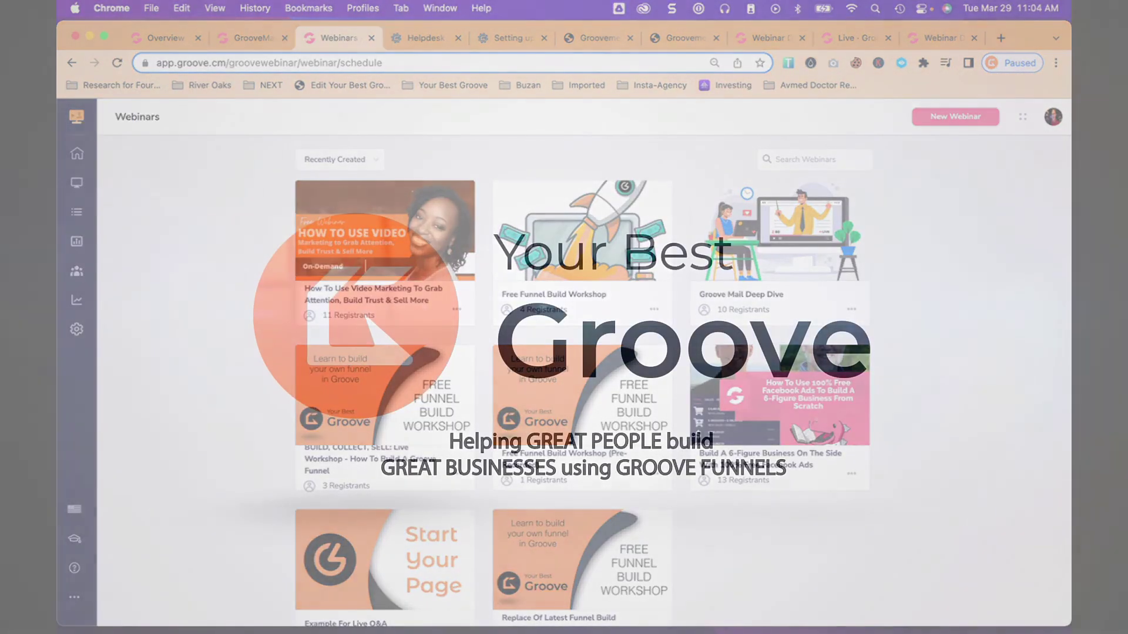